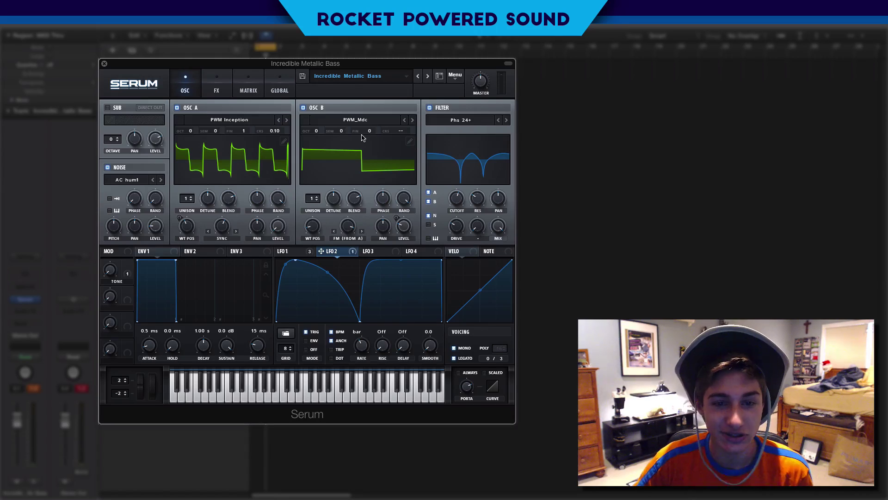
- Examine the Incredible Metallic Bass preset's oscillator wavetables, the available Analog tables and its effects chain
{"action": "left_click", "coordinate": [237, 120]}
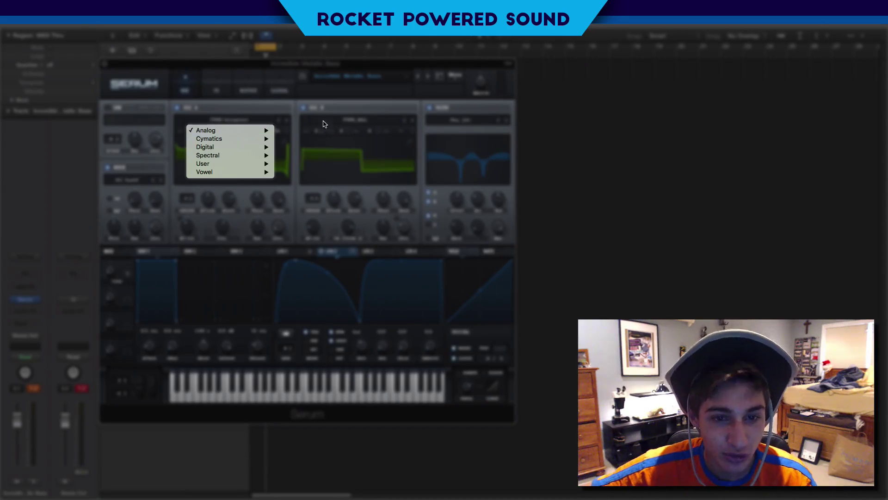
{"action": "left_click", "coordinate": [365, 169]}
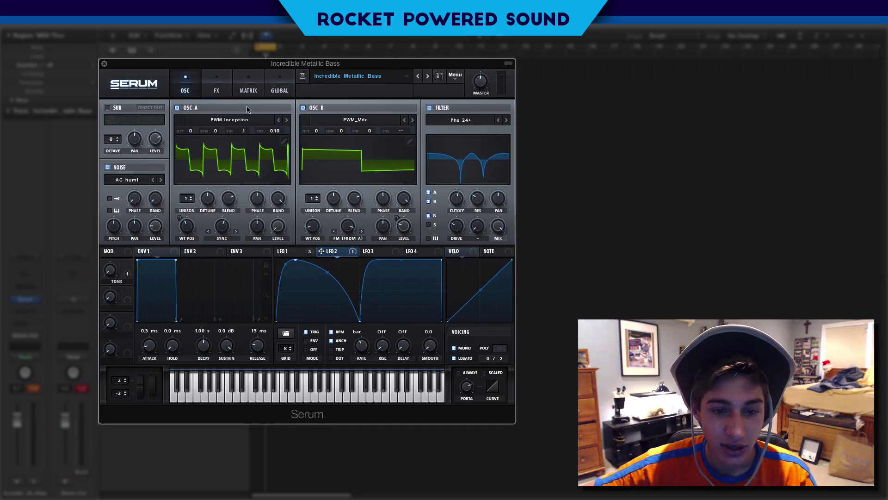
{"action": "left_click", "coordinate": [218, 86]}
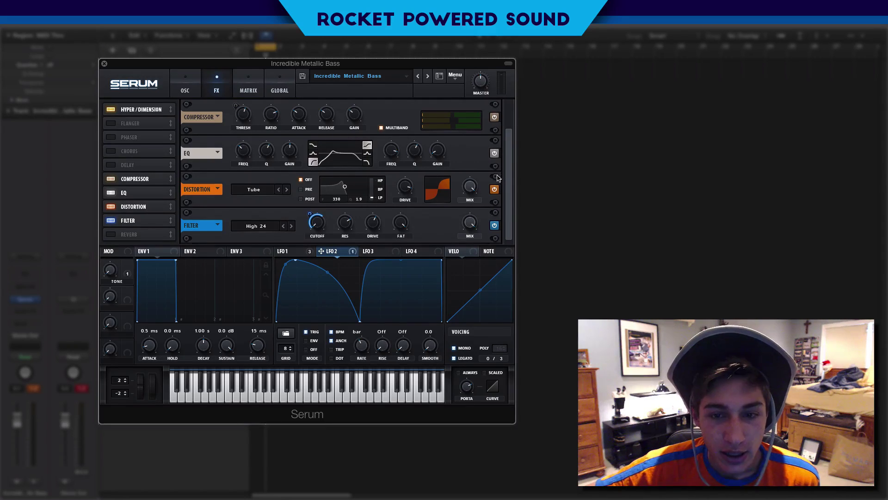
{"action": "scroll", "coordinate": [499, 126], "scroll_direction": "up", "scroll_amount": 1}
{"action": "scroll", "coordinate": [499, 136], "scroll_direction": "down", "scroll_amount": 1}
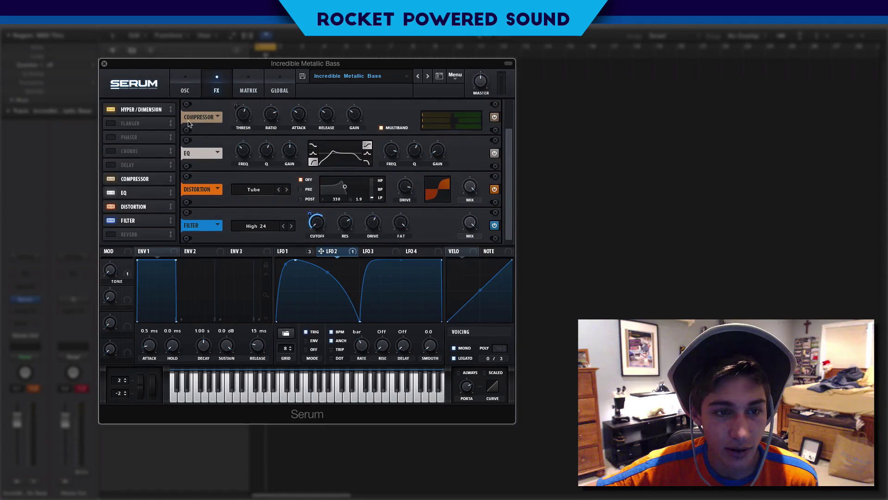
{"action": "left_click", "coordinate": [185, 88]}
{"action": "left_click", "coordinate": [250, 127]}
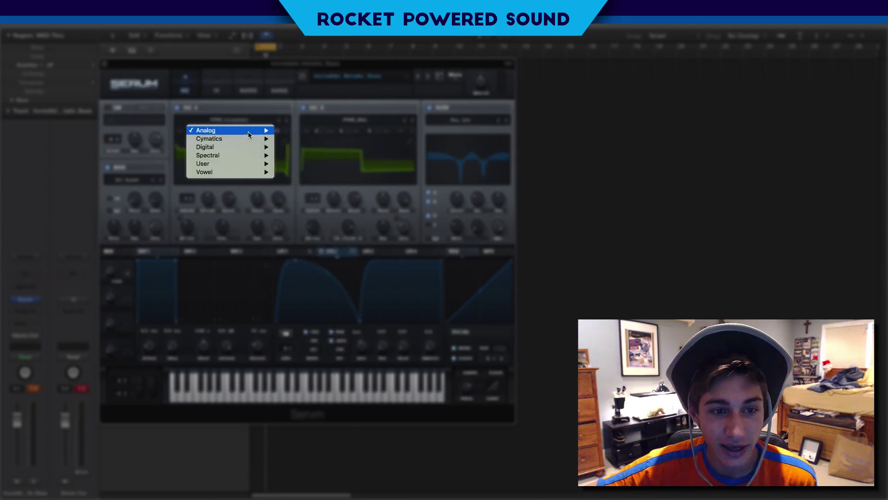
{"action": "mouse_move", "coordinate": [248, 131]}
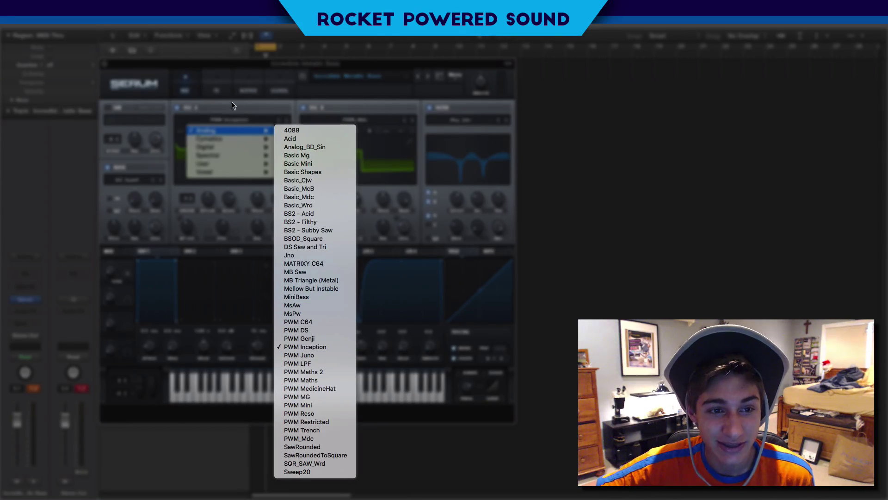
{"action": "left_click", "coordinate": [217, 94]}
{"action": "left_click", "coordinate": [228, 120]}
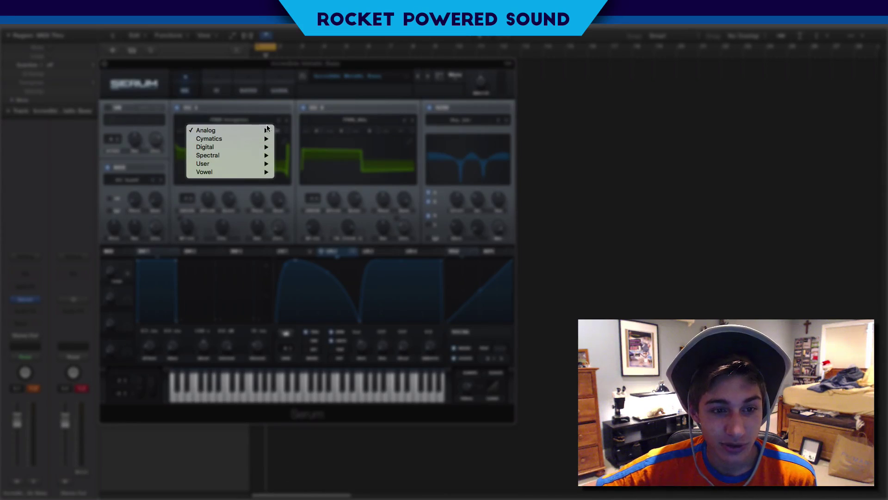
{"action": "left_click", "coordinate": [217, 82]}
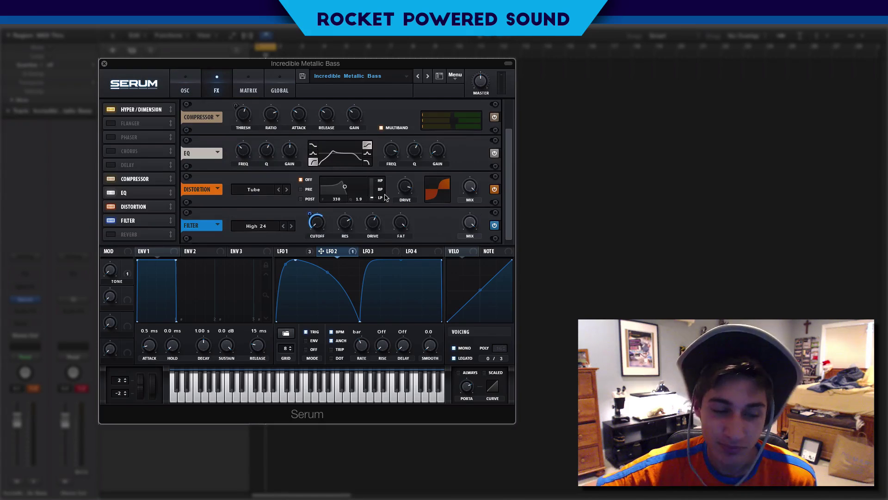
{"action": "left_click", "coordinate": [188, 90]}
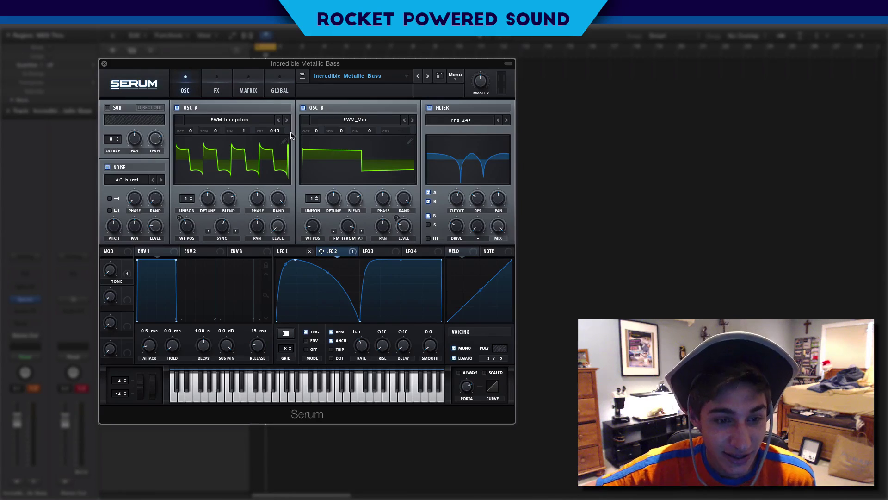
{"action": "left_click", "coordinate": [215, 84]}
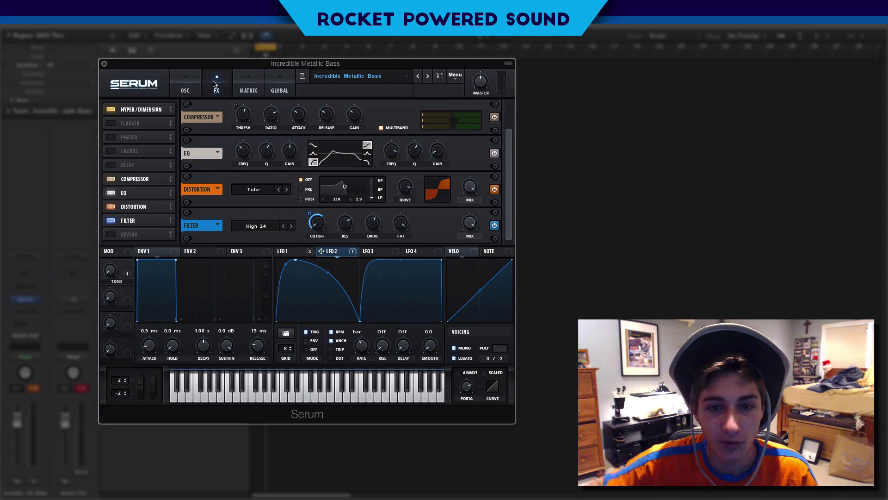
- Reset the synth to the Init preset and show its oscillator section
{"action": "left_click", "coordinate": [454, 76]}
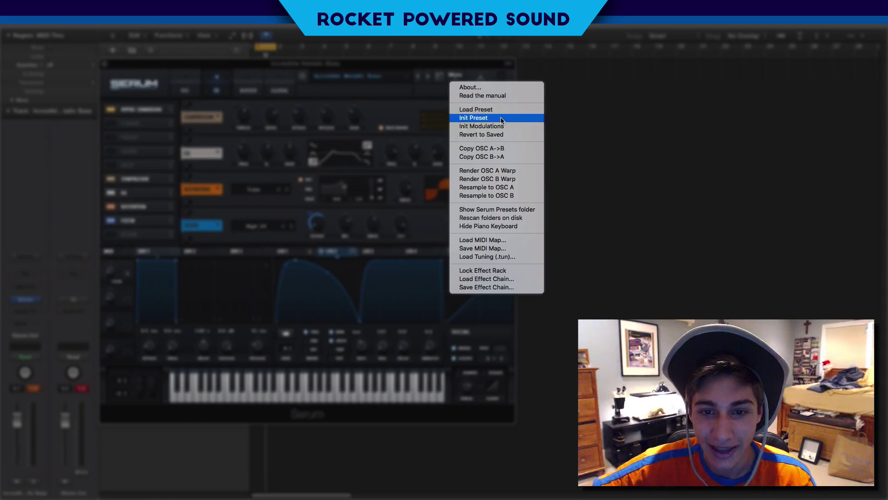
{"action": "left_click", "coordinate": [502, 120]}
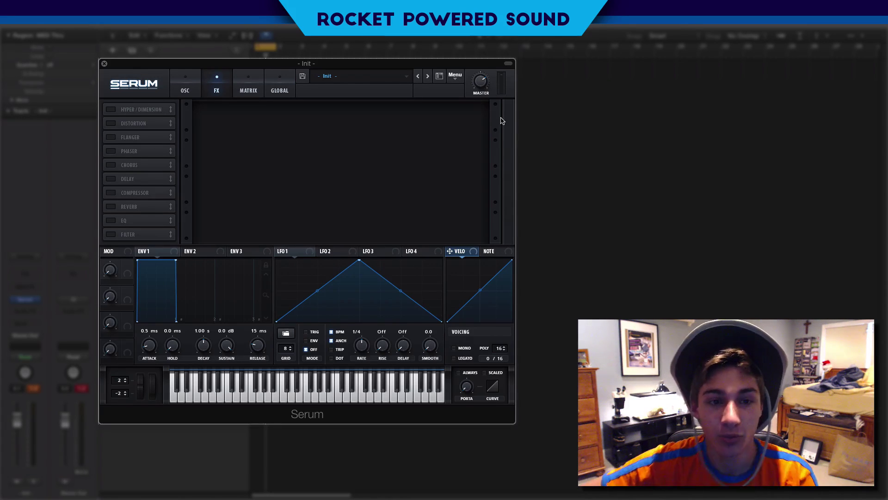
{"action": "left_click", "coordinate": [193, 91]}
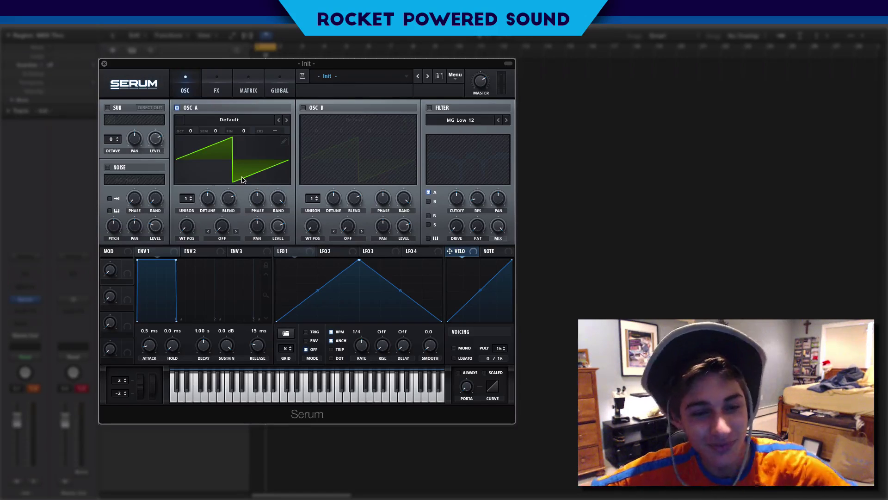
- Enable oscillator B and the noise oscillator
{"action": "left_click", "coordinate": [303, 108]}
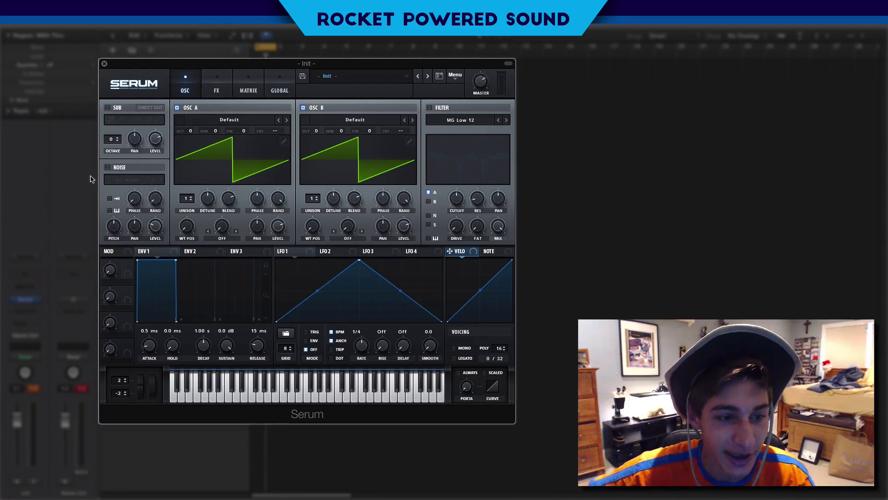
{"action": "left_click", "coordinate": [108, 167]}
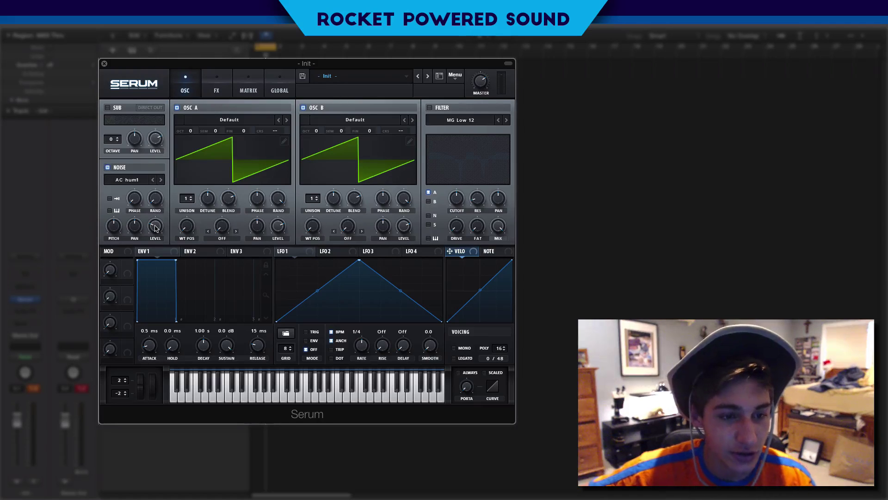
{"action": "mouse_move", "coordinate": [158, 228]}
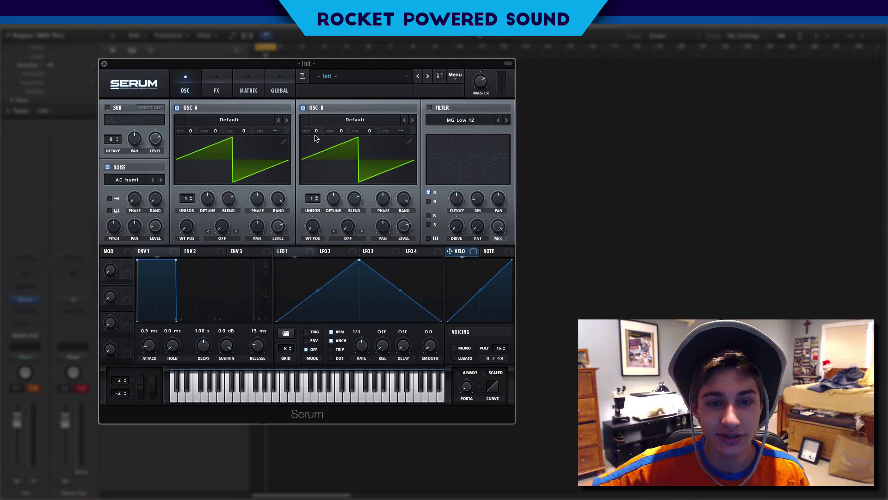
- Load the PWM Inception wavetable from the Analog category into oscillator A
{"action": "left_click", "coordinate": [235, 121]}
{"action": "mouse_move", "coordinate": [225, 133]}
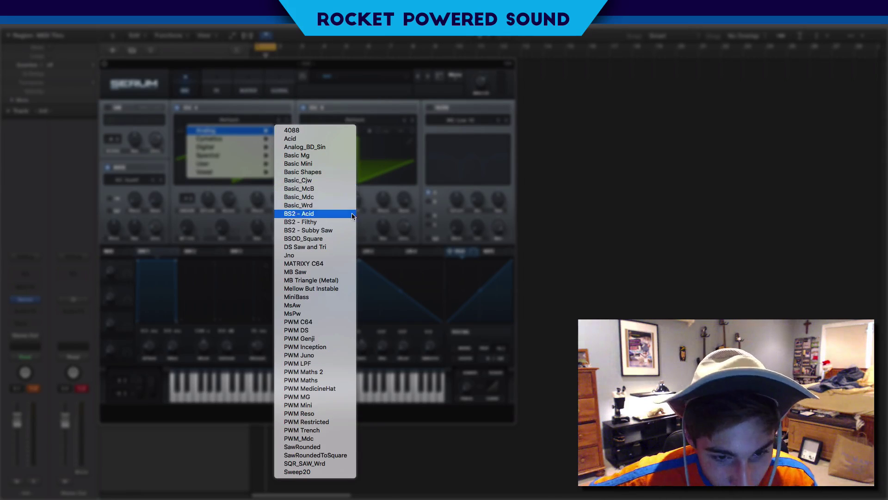
{"action": "left_click", "coordinate": [340, 346]}
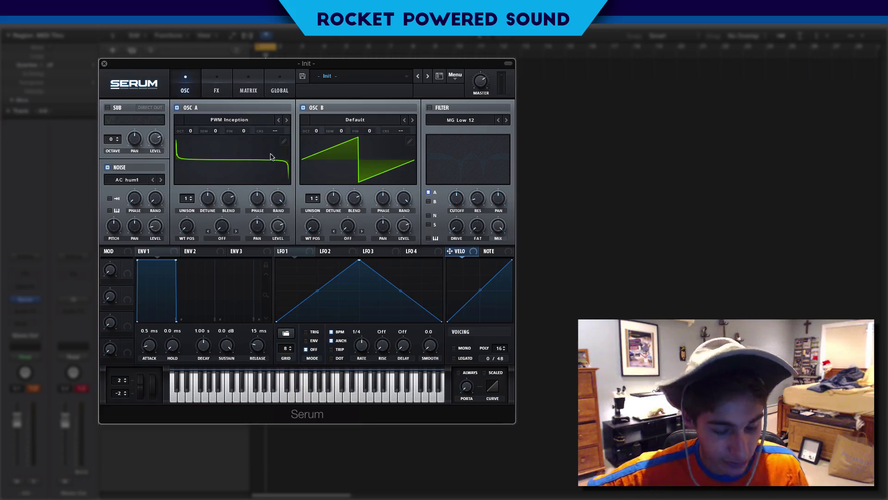
- Audition oscillator A's wavetable position with oscillator B switched off, return it to the first frame and re-enable oscillator B
{"action": "left_click_drag", "start_coordinate": [187, 226], "coordinate": [182, 209]}
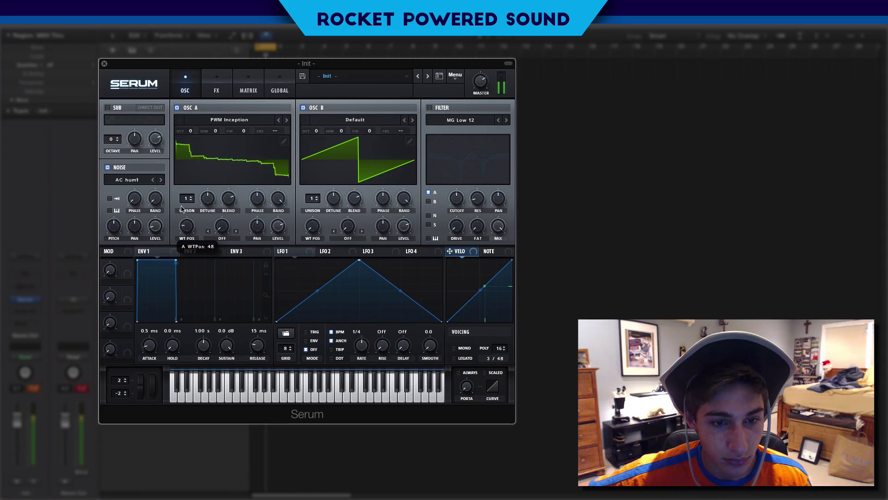
{"action": "left_click", "coordinate": [303, 107]}
{"action": "left_click_drag", "start_coordinate": [220, 175], "coordinate": [248, 177]}
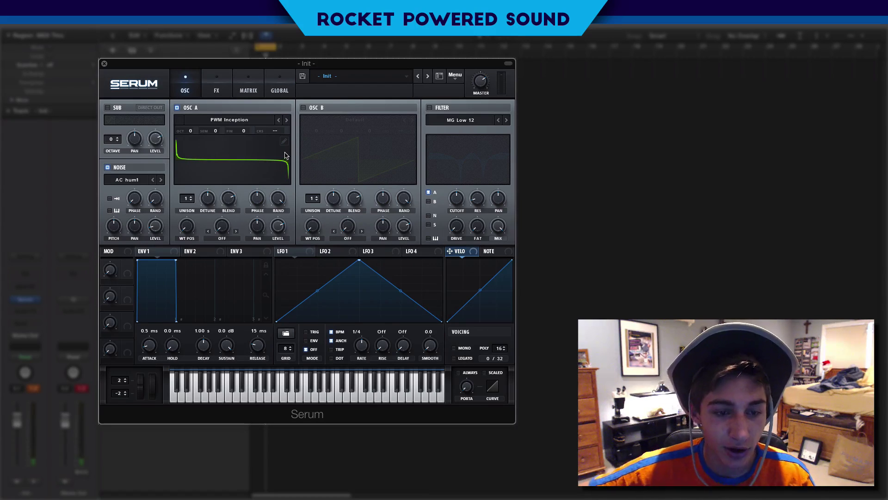
{"action": "left_click_drag", "start_coordinate": [187, 226], "coordinate": [141, 266]}
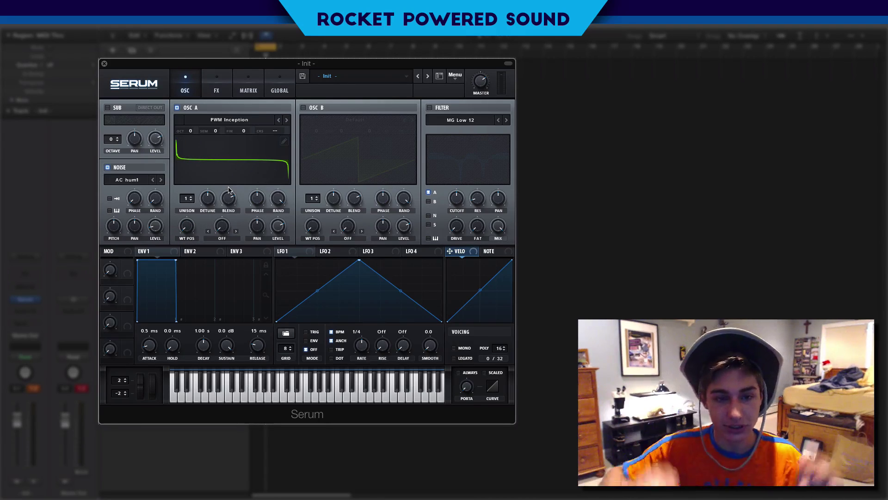
{"action": "left_click", "coordinate": [306, 108]}
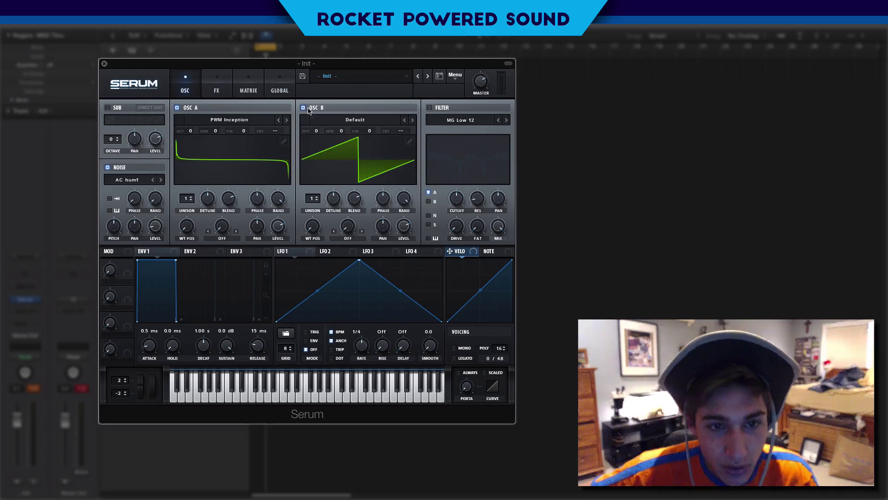
- Load the PWM_Mdc wavetable from the Analog category into oscillator B
{"action": "left_click", "coordinate": [361, 121]}
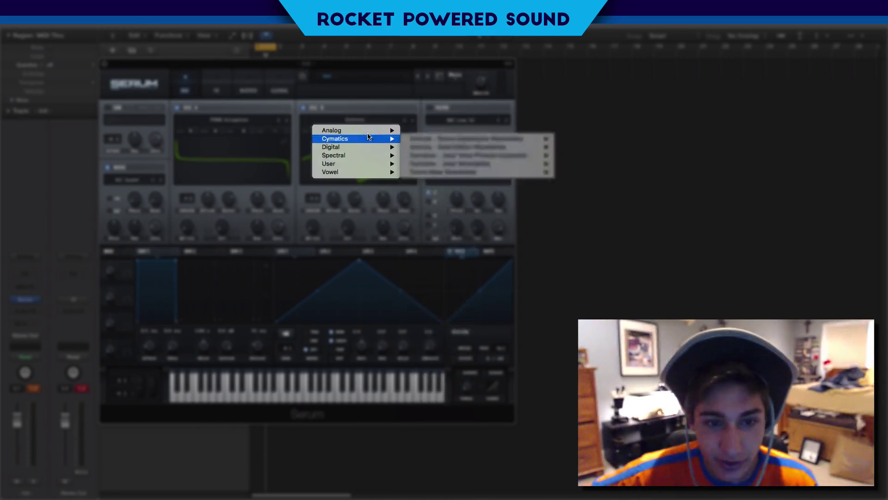
{"action": "mouse_move", "coordinate": [367, 132]}
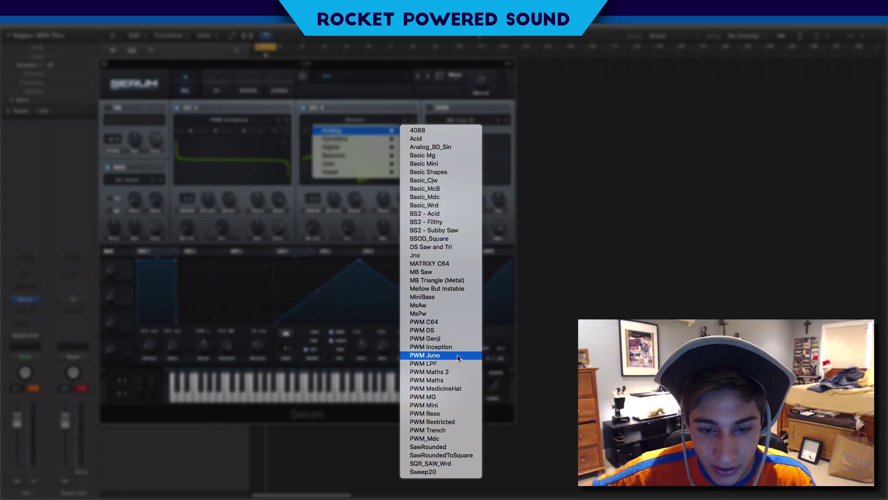
{"action": "left_click", "coordinate": [454, 429]}
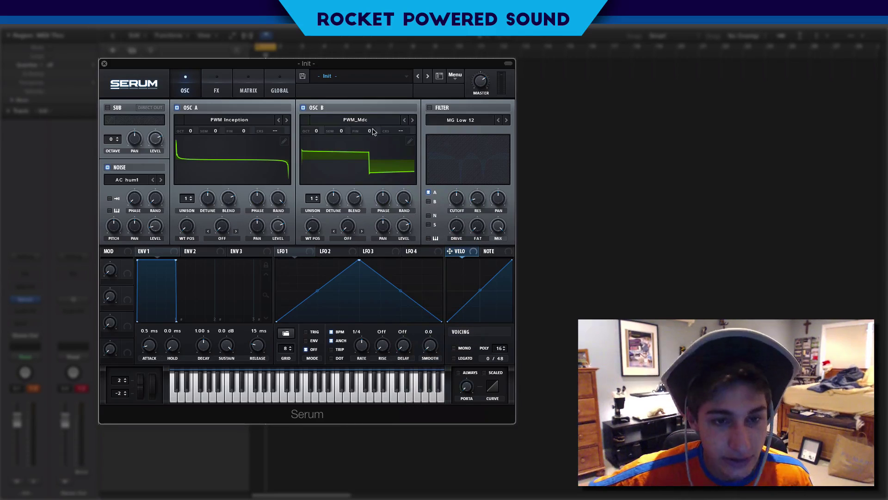
- Audition oscillator B's wavetable position with oscillator A switched off, return it to 1 and re-enable oscillator A
{"action": "left_click", "coordinate": [177, 108]}
{"action": "left_click_drag", "start_coordinate": [312, 226], "coordinate": [251, 278]}
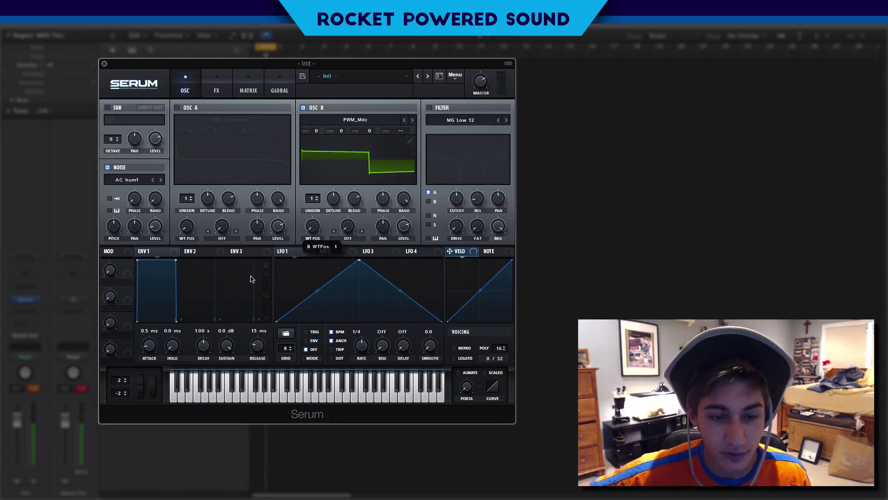
{"action": "left_click", "coordinate": [177, 108]}
- Set oscillator B's warp mode to FM (from A) and adjust its warp amount
{"action": "left_click", "coordinate": [349, 241]}
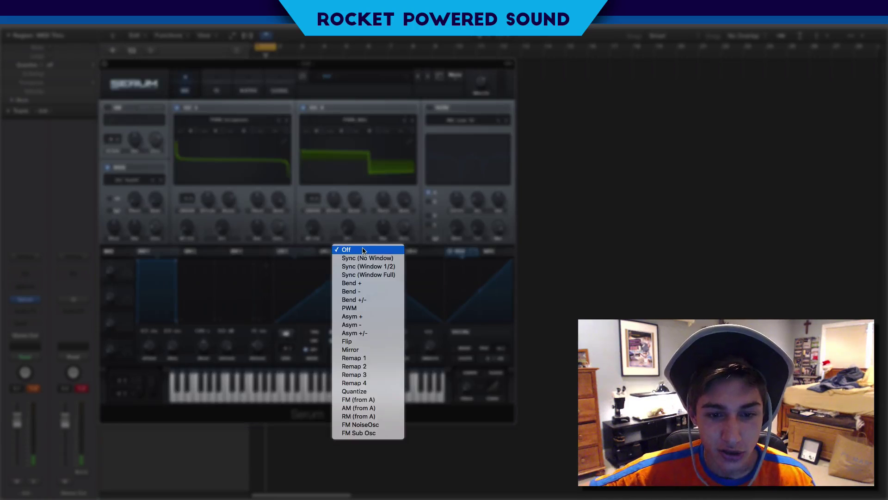
{"action": "left_click", "coordinate": [392, 401]}
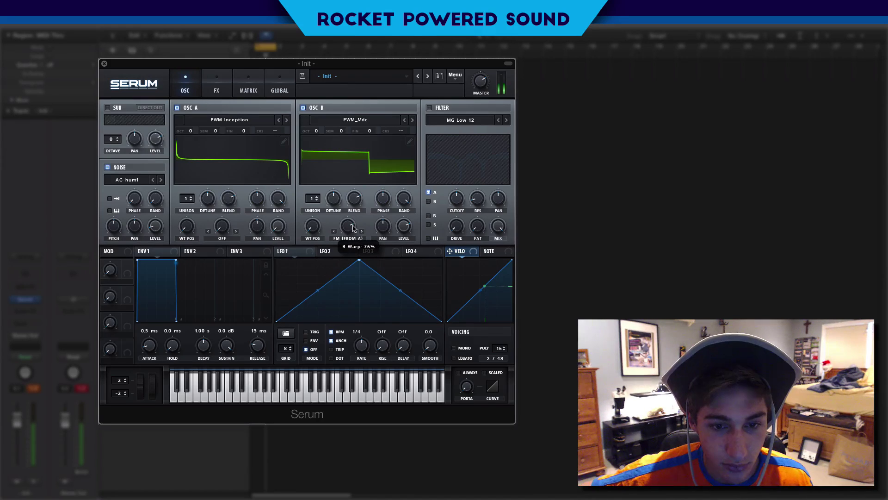
{"action": "left_click_drag", "start_coordinate": [351, 230], "coordinate": [356, 221]}
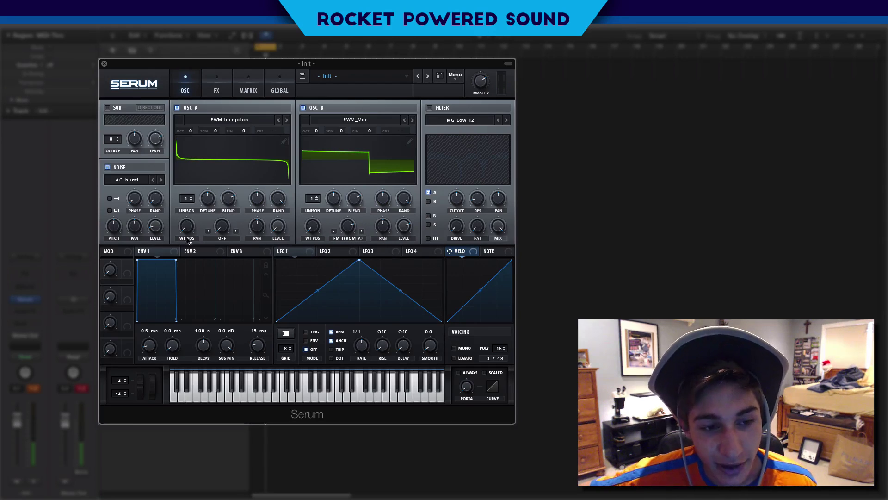
- Raise oscillator A's wavetable position to a stepped mid-table waveform with oscillator B switched off for auditioning, and re-enable oscillator B
{"action": "left_click_drag", "start_coordinate": [186, 225], "coordinate": [191, 206]}
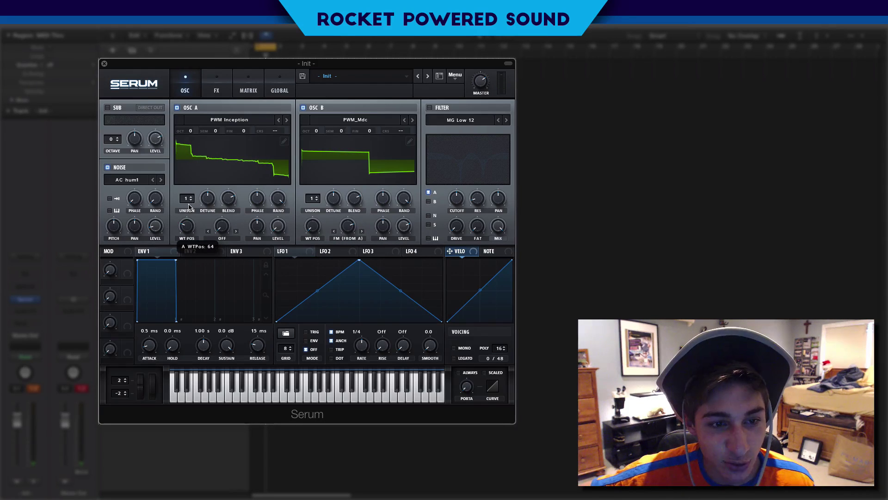
{"action": "left_click", "coordinate": [303, 107]}
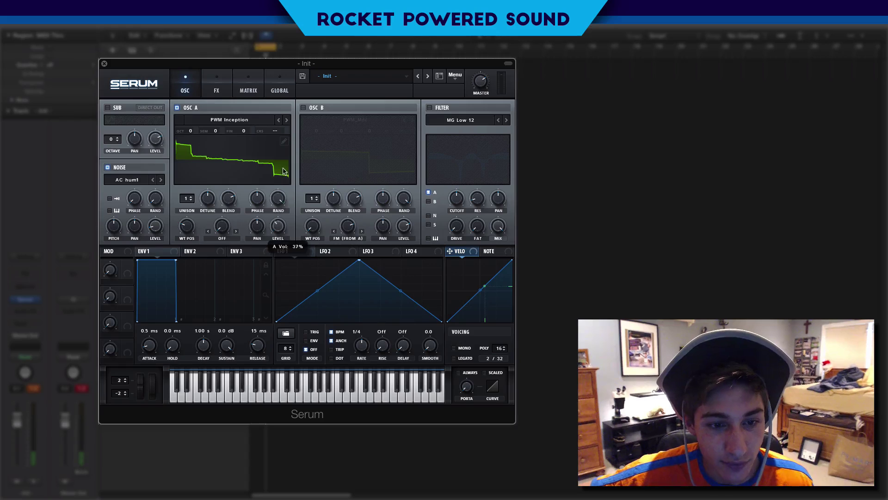
{"action": "left_click_drag", "start_coordinate": [180, 235], "coordinate": [183, 248]}
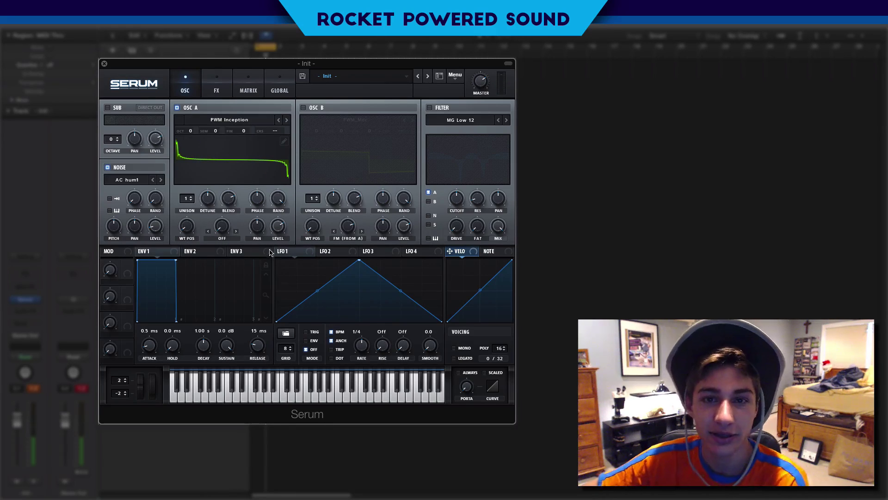
{"action": "left_click_drag", "start_coordinate": [185, 228], "coordinate": [189, 267]}
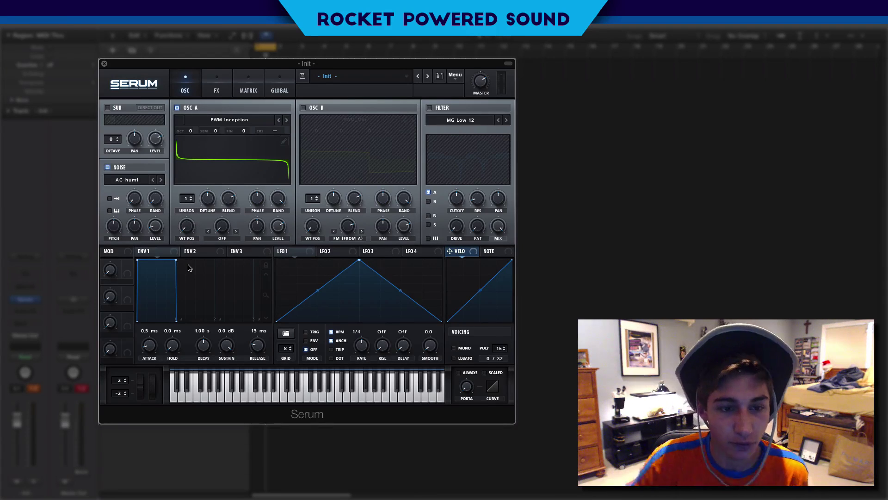
{"action": "left_click_drag", "start_coordinate": [186, 227], "coordinate": [188, 200]}
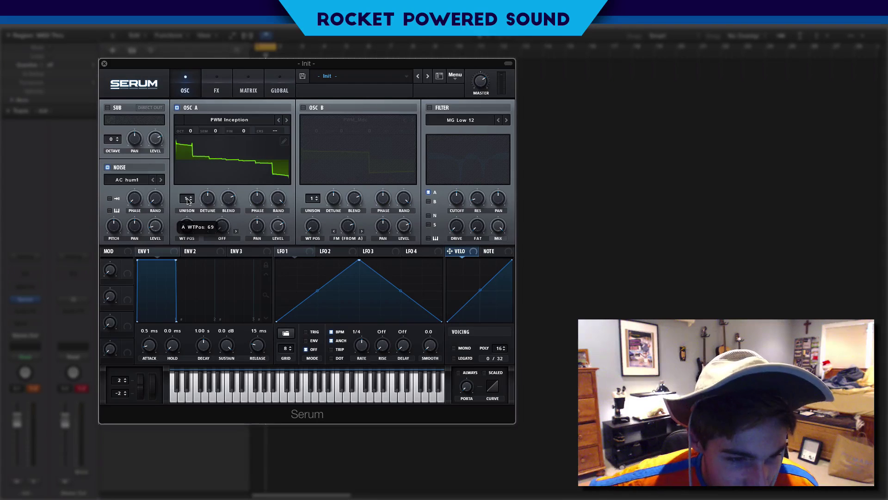
{"action": "left_click_drag", "start_coordinate": [189, 199], "coordinate": [195, 194]}
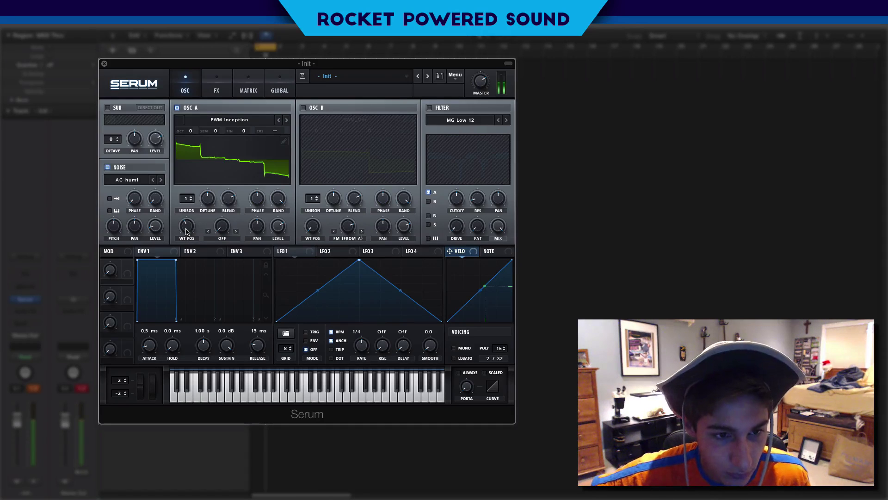
{"action": "left_click", "coordinate": [304, 108]}
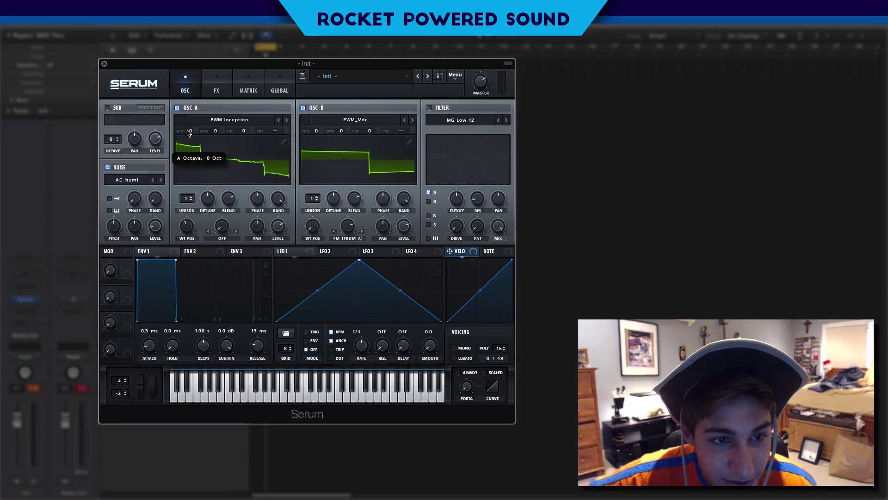
- Raise oscillator A's octave to +1 and turn its level down to 0%
{"action": "left_click_drag", "start_coordinate": [190, 131], "coordinate": [195, 123]}
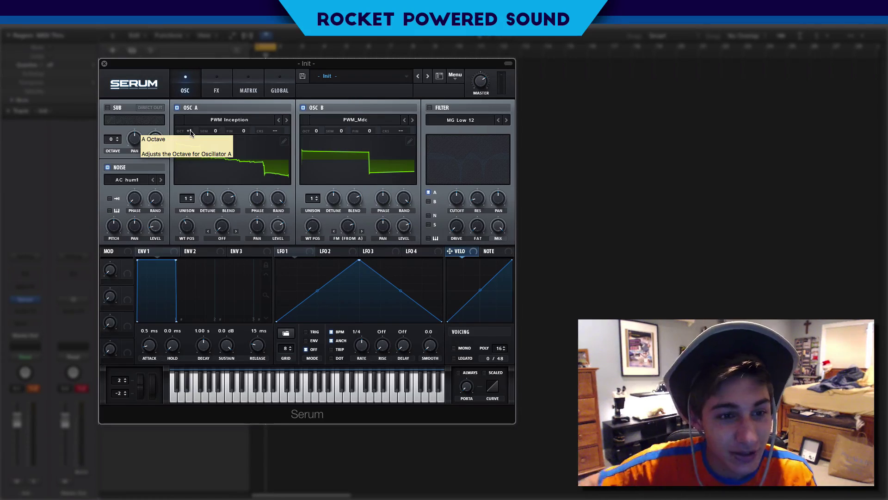
{"action": "left_click_drag", "start_coordinate": [190, 133], "coordinate": [193, 128]}
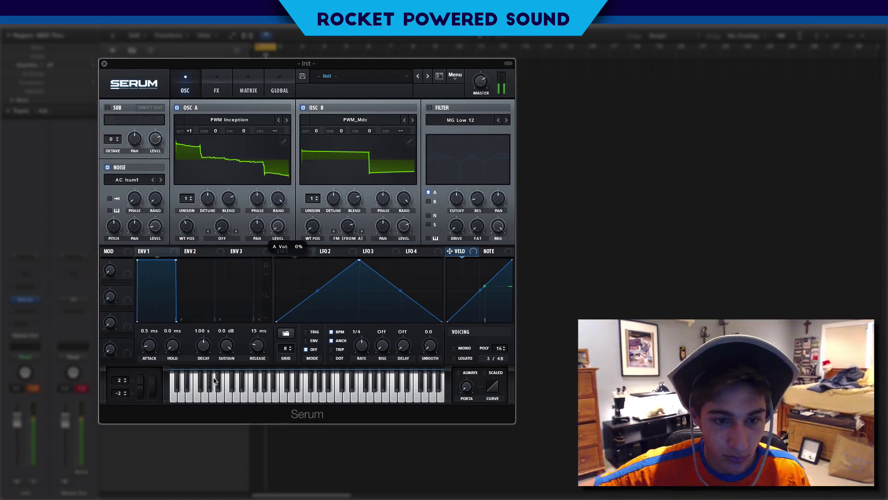
- Adjust oscillator B's wavetable position, toggling oscillator A off and on to compare, and assign Macro 1 to oscillator A's wavetable position
{"action": "mouse_move", "coordinate": [349, 227]}
{"action": "left_click_drag", "start_coordinate": [349, 228], "coordinate": [319, 231]}
{"action": "left_click", "coordinate": [177, 108]}
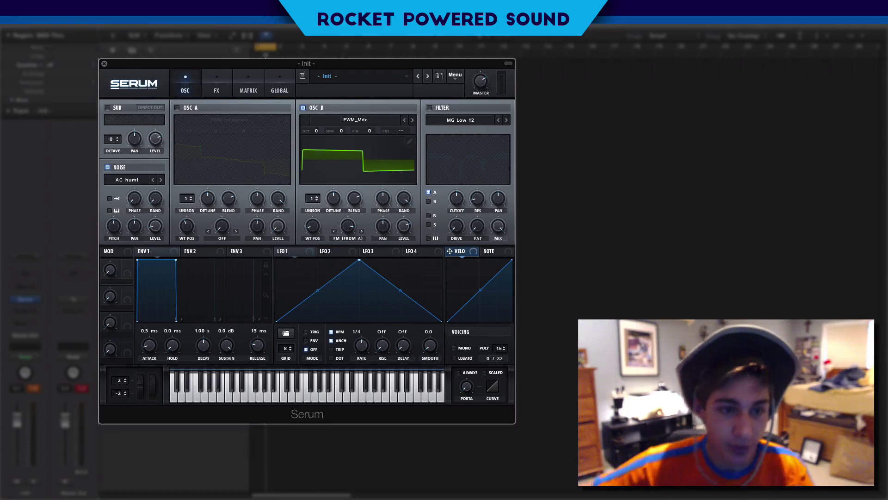
{"action": "left_click", "coordinate": [177, 107]}
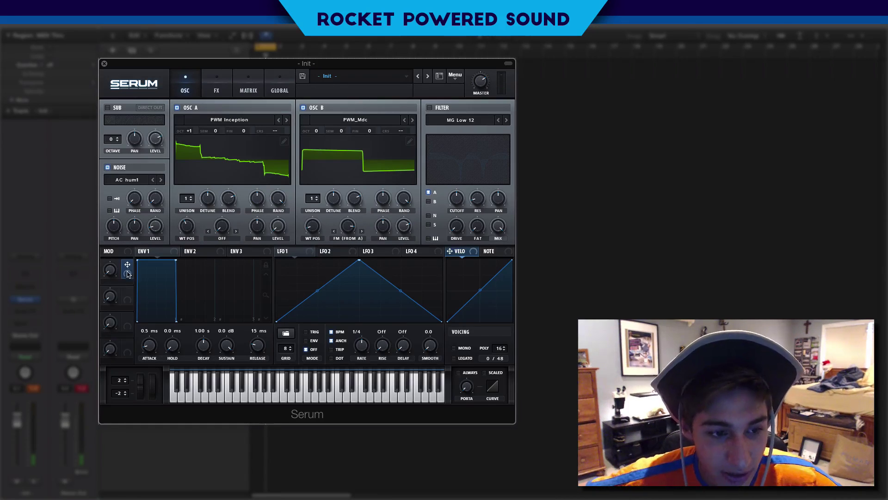
{"action": "left_click_drag", "start_coordinate": [127, 265], "coordinate": [176, 222]}
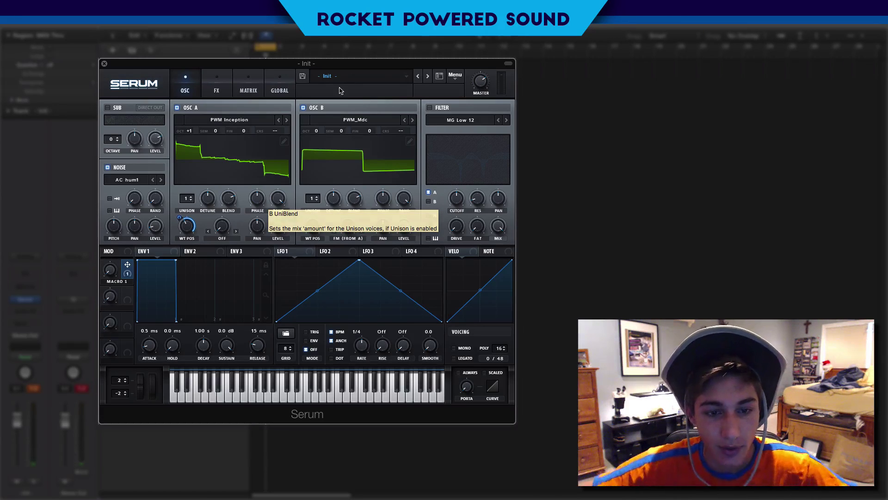
- Reshape the first half of LFO 1 into two wide, full-height triangular peaks that each fall back to zero
{"action": "mouse_move", "coordinate": [360, 262]}
{"action": "left_mouse_down"}
{"action": "mouse_move", "coordinate": [314, 260]}
{"action": "mouse_move", "coordinate": [348, 301]}
{"action": "mouse_move", "coordinate": [365, 348]}
{"action": "left_mouse_up"}
{"action": "double_click", "coordinate": [345, 277]}
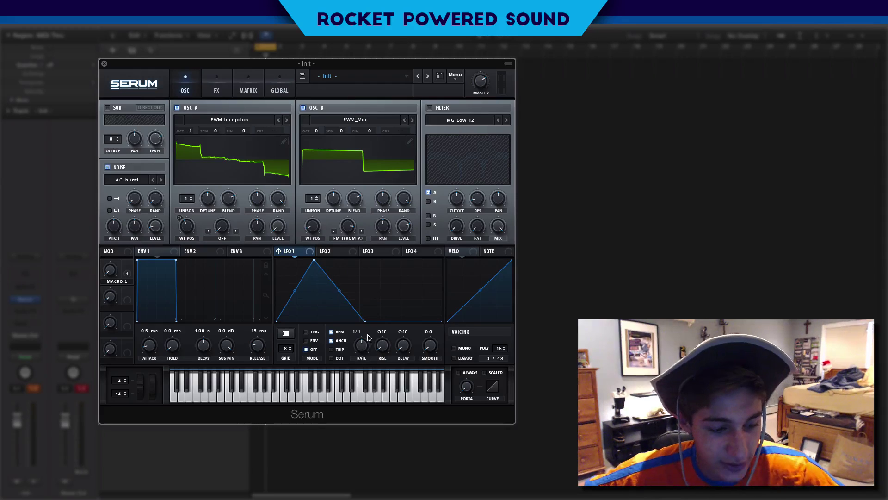
{"action": "left_click_drag", "start_coordinate": [314, 260], "coordinate": [298, 258]}
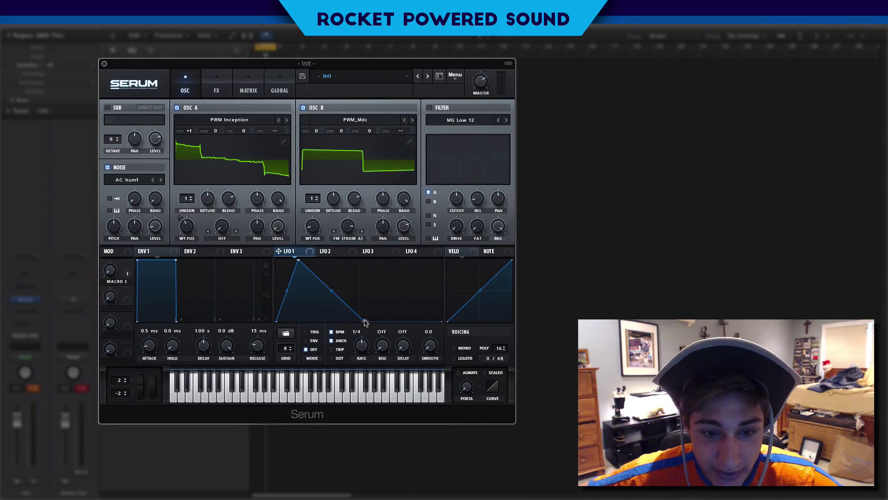
{"action": "left_click_drag", "start_coordinate": [365, 322], "coordinate": [315, 321]}
{"action": "double_click", "coordinate": [353, 295]}
{"action": "left_click_drag", "start_coordinate": [353, 295], "coordinate": [338, 260]}
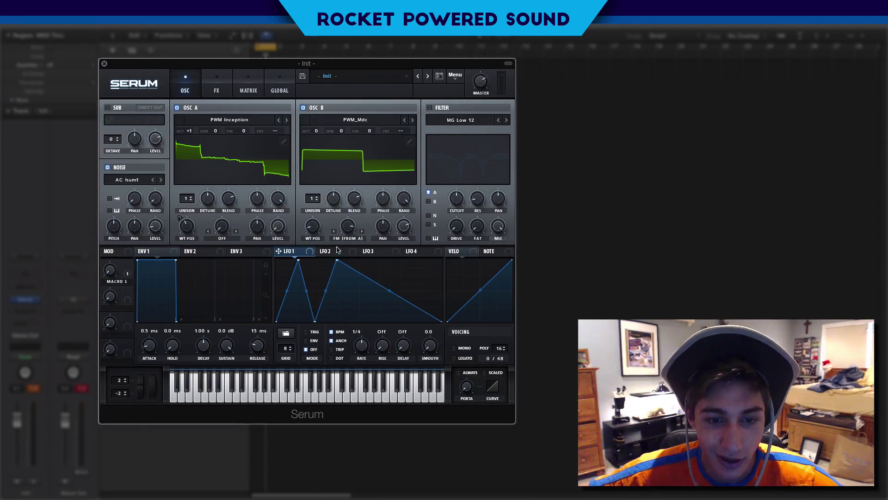
{"action": "double_click", "coordinate": [368, 317]}
{"action": "mouse_move", "coordinate": [368, 317]}
{"action": "left_mouse_down"}
{"action": "mouse_move", "coordinate": [356, 337]}
{"action": "mouse_move", "coordinate": [380, 260]}
{"action": "mouse_move", "coordinate": [374, 336]}
{"action": "left_mouse_up"}
- Fill the rest of LFO 1 with five narrower full-height peaks, bunching the first three closely and spacing the last two wider
{"action": "double_click", "coordinate": [398, 320]}
{"action": "double_click", "coordinate": [391, 273]}
{"action": "mouse_move", "coordinate": [380, 260]}
{"action": "left_mouse_down"}
{"action": "mouse_move", "coordinate": [372, 260]}
{"action": "mouse_move", "coordinate": [390, 321]}
{"action": "left_mouse_up"}
{"action": "double_click", "coordinate": [385, 258]}
{"action": "double_click", "coordinate": [390, 280]}
{"action": "double_click", "coordinate": [398, 287]}
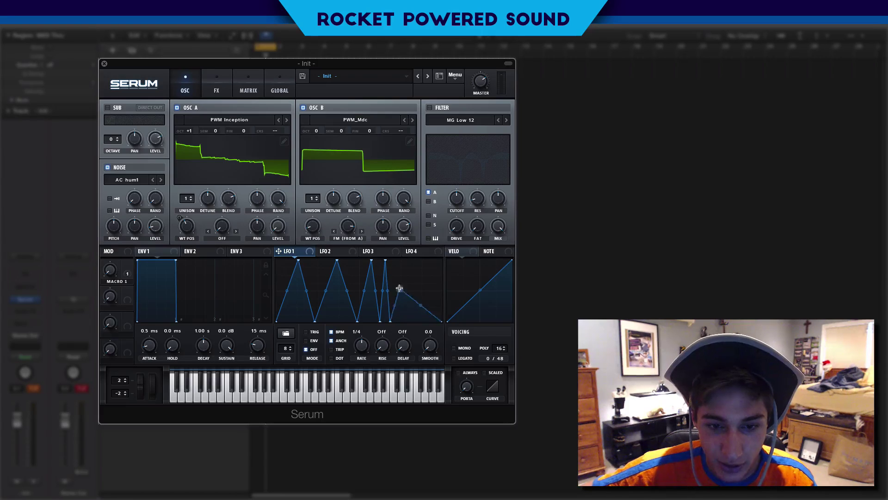
{"action": "mouse_move", "coordinate": [398, 287]}
{"action": "left_mouse_down"}
{"action": "mouse_move", "coordinate": [396, 250]}
{"action": "mouse_move", "coordinate": [399, 321]}
{"action": "left_mouse_up"}
{"action": "double_click", "coordinate": [402, 273]}
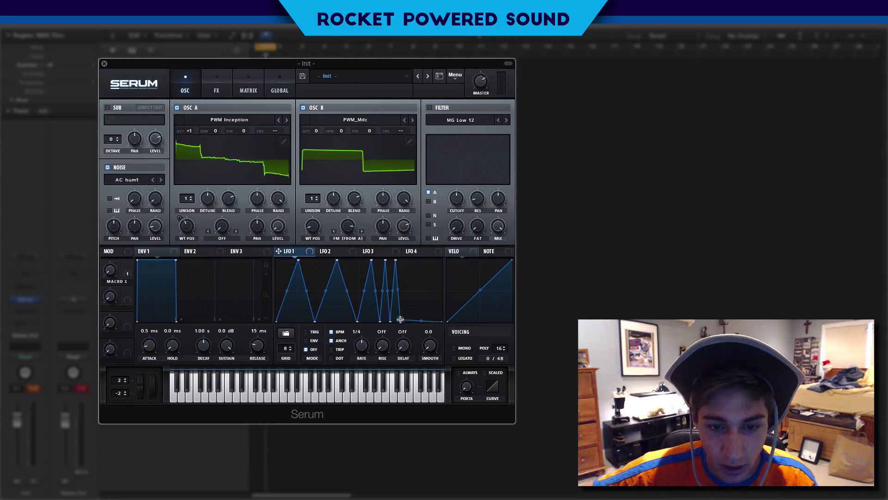
{"action": "double_click", "coordinate": [419, 290]}
{"action": "mouse_move", "coordinate": [419, 290]}
{"action": "left_mouse_down"}
{"action": "mouse_move", "coordinate": [424, 253]}
{"action": "mouse_move", "coordinate": [411, 260]}
{"action": "mouse_move", "coordinate": [420, 320]}
{"action": "mouse_move", "coordinate": [431, 250]}
{"action": "left_mouse_up"}
{"action": "double_click", "coordinate": [418, 280]}
{"action": "double_click", "coordinate": [434, 300]}
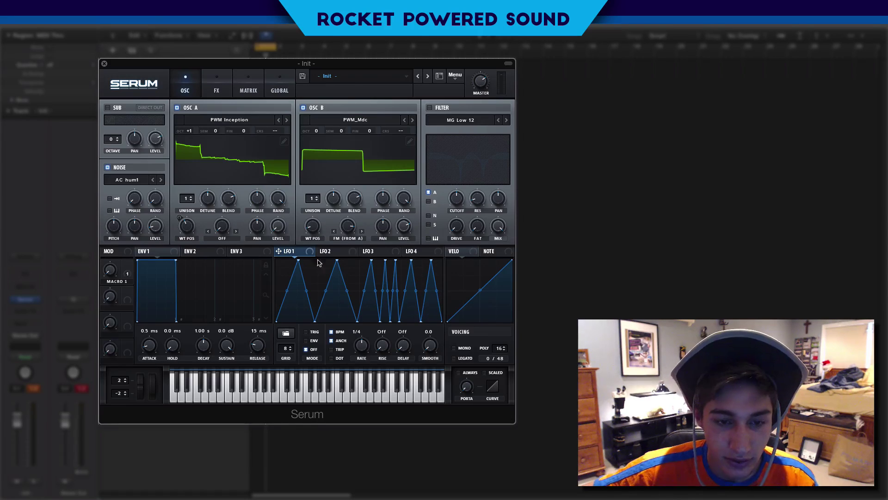
- Add a modulation matrix row routing LFO 1 to the global Amp destination with its amount at maximum
{"action": "left_click", "coordinate": [246, 91]}
{"action": "left_click", "coordinate": [119, 135]}
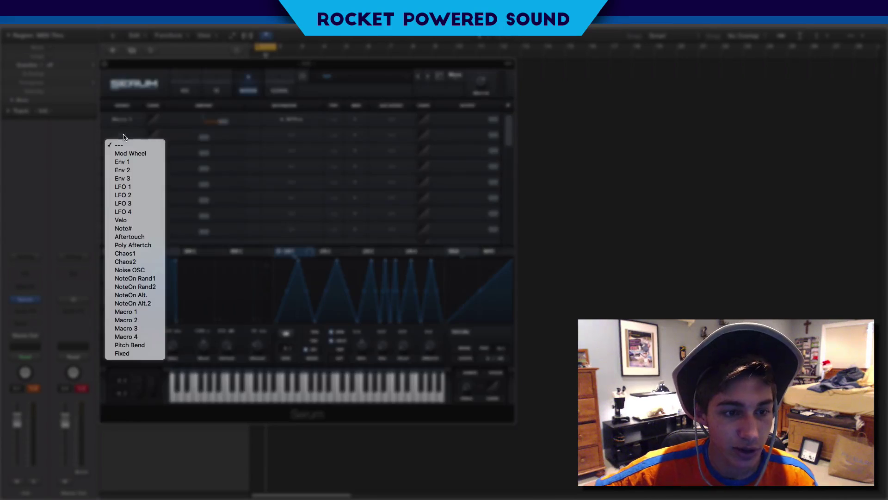
{"action": "left_click", "coordinate": [144, 187]}
{"action": "left_click", "coordinate": [296, 135]}
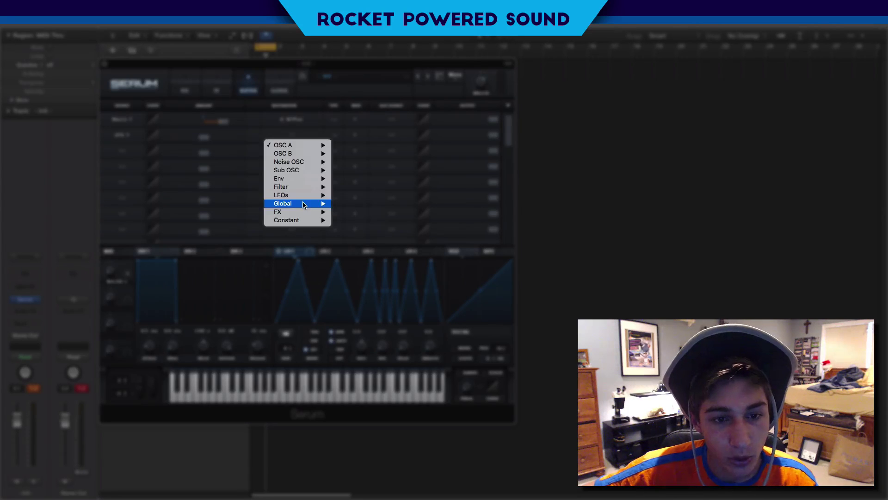
{"action": "mouse_move", "coordinate": [296, 204]}
{"action": "left_click", "coordinate": [346, 212]}
{"action": "left_click_drag", "start_coordinate": [352, 122], "coordinate": [380, 125]}
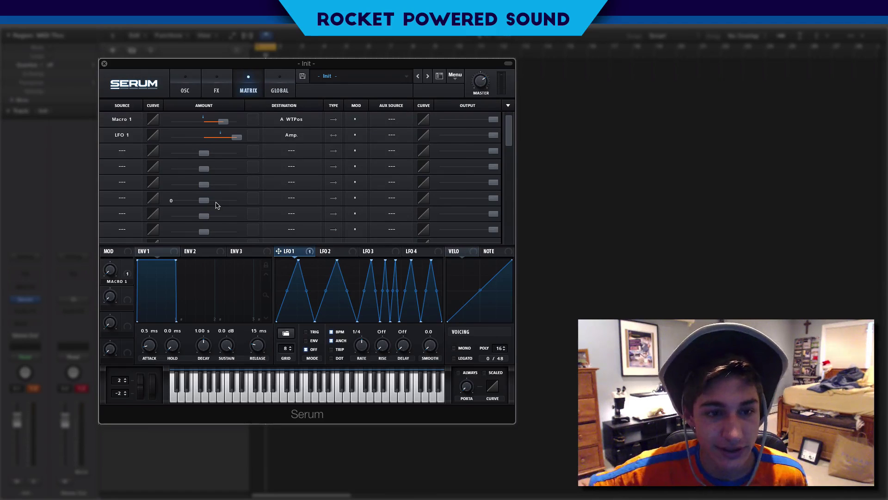
{"action": "left_click", "coordinate": [298, 142]}
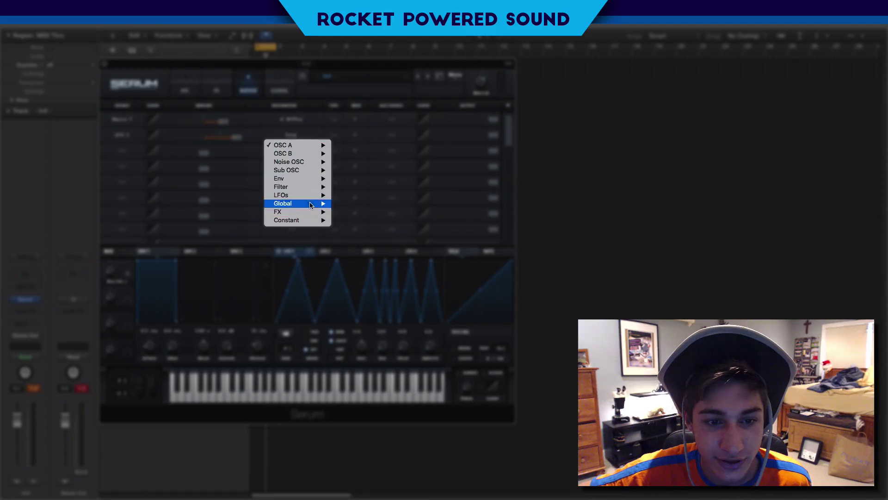
{"action": "mouse_move", "coordinate": [319, 203]}
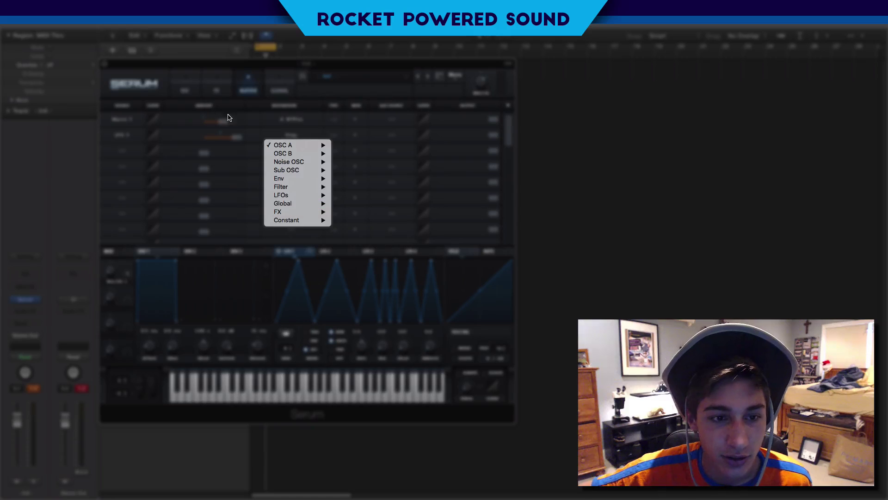
{"action": "left_click", "coordinate": [258, 126]}
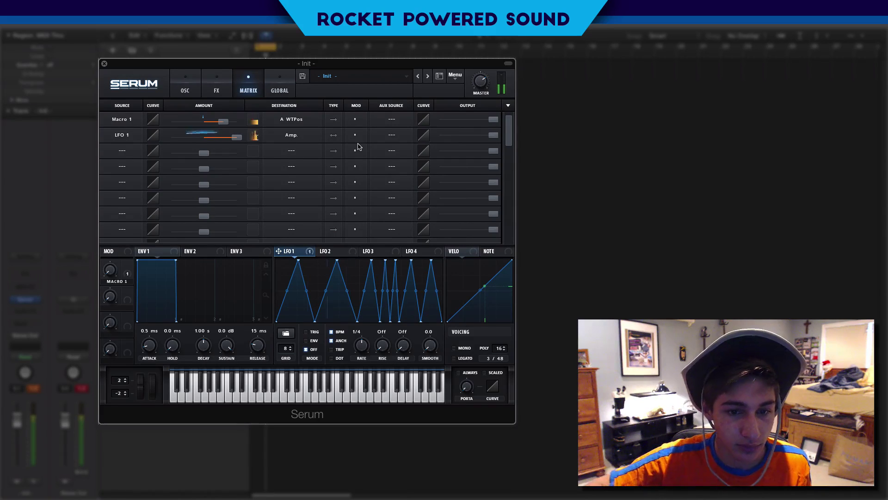
- Set LFO 1 to Trig mode with a rate of one bar, and display LFO 2
{"action": "left_click", "coordinate": [313, 332]}
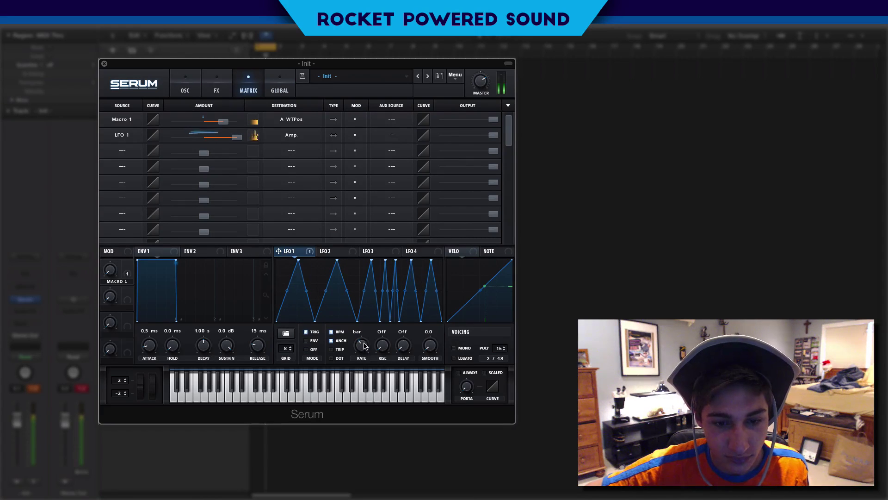
{"action": "left_click", "coordinate": [343, 252]}
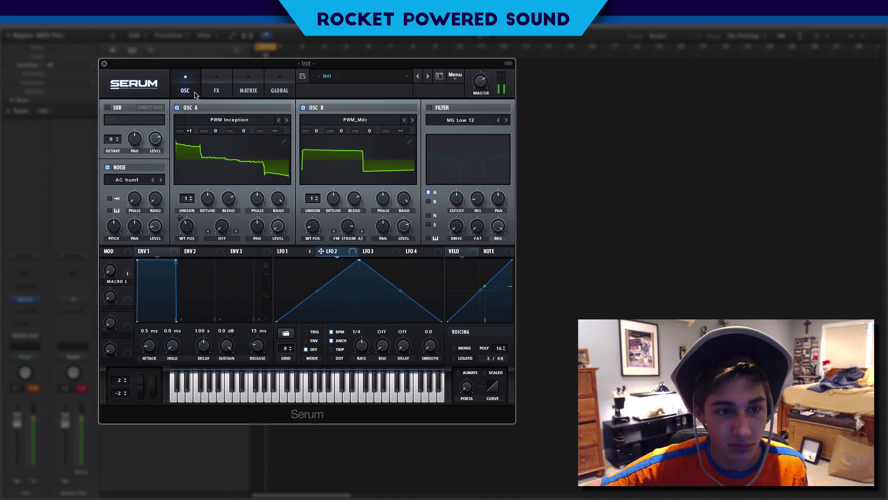
- Set oscillator A's warp mode to Sync (No Window), keep its octave at +1, and raise the sync amount to about four cycles
{"action": "left_click", "coordinate": [185, 88]}
{"action": "left_click_drag", "start_coordinate": [191, 135], "coordinate": [194, 131]}
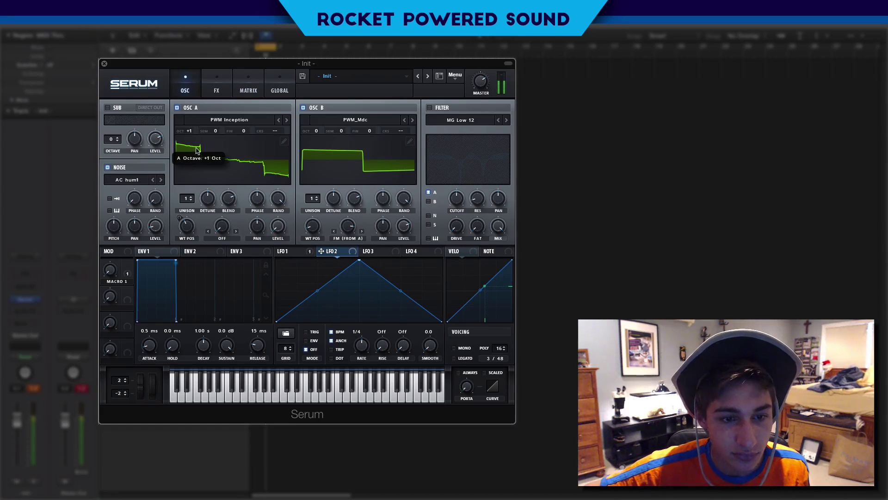
{"action": "left_click", "coordinate": [226, 240]}
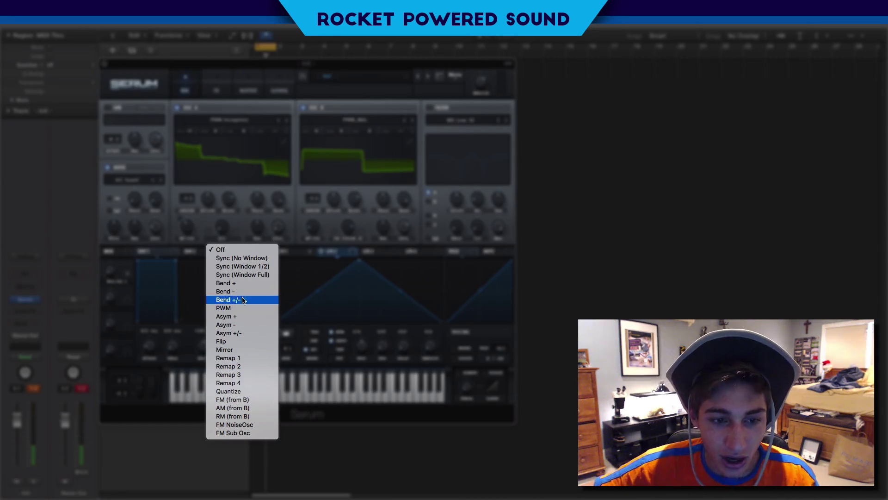
{"action": "left_click", "coordinate": [234, 260]}
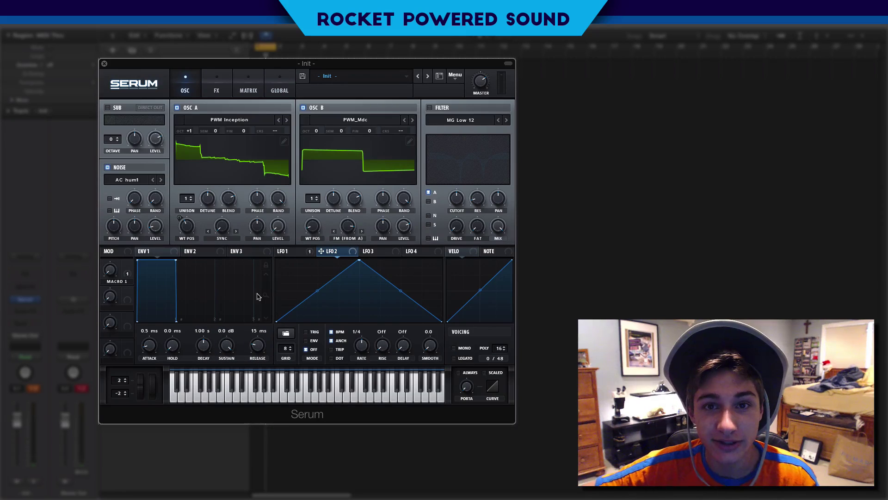
{"action": "left_click_drag", "start_coordinate": [229, 232], "coordinate": [242, 193]}
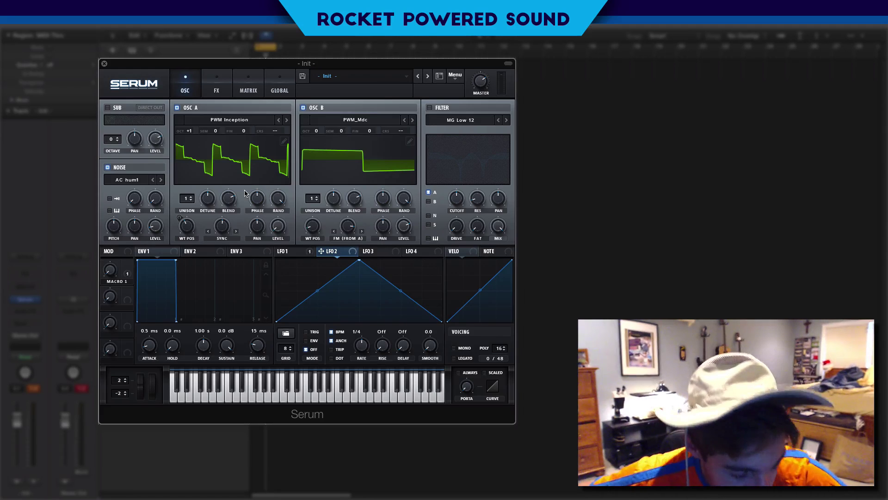
{"action": "left_click_drag", "start_coordinate": [227, 229], "coordinate": [233, 221]}
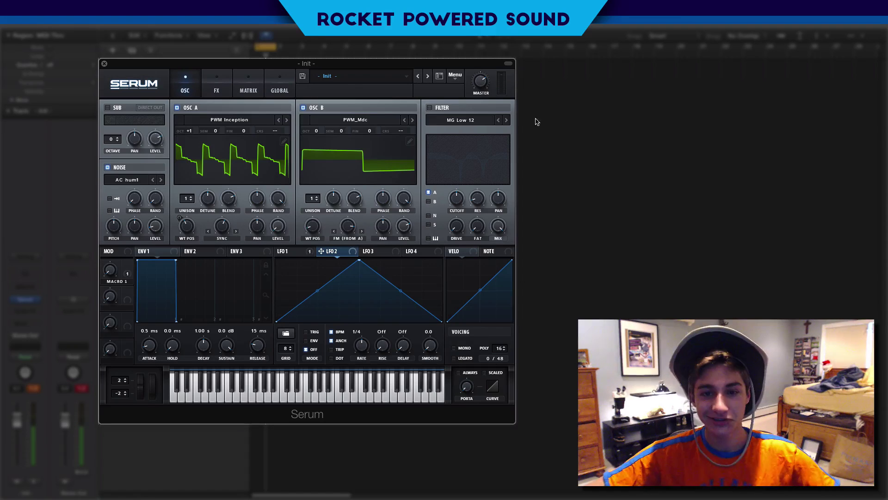
- Enable the filter and look through the Flanges filter types, keeping MG Low 12
{"action": "left_click", "coordinate": [430, 107]}
{"action": "left_click", "coordinate": [457, 120]}
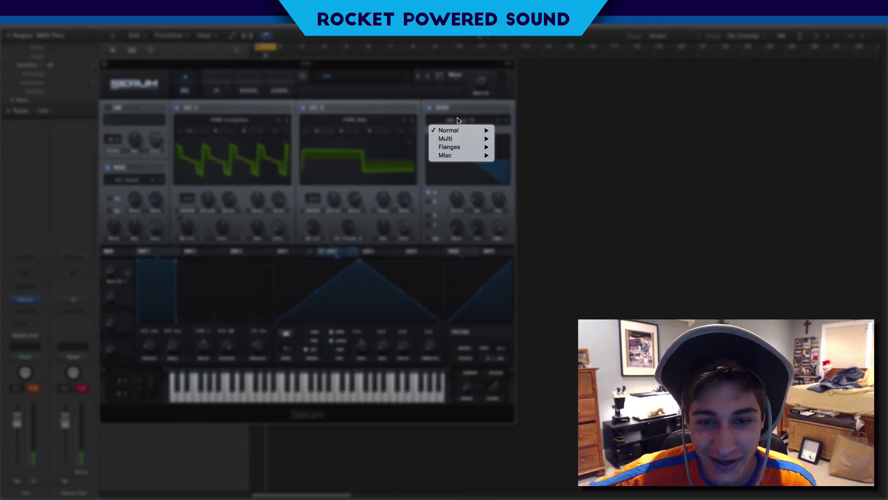
{"action": "mouse_move", "coordinate": [464, 153]}
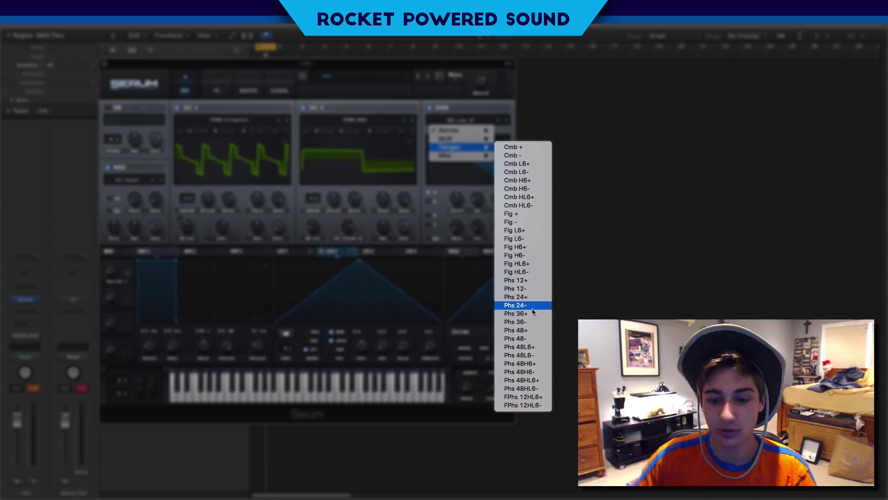
{"action": "left_click", "coordinate": [466, 294]}
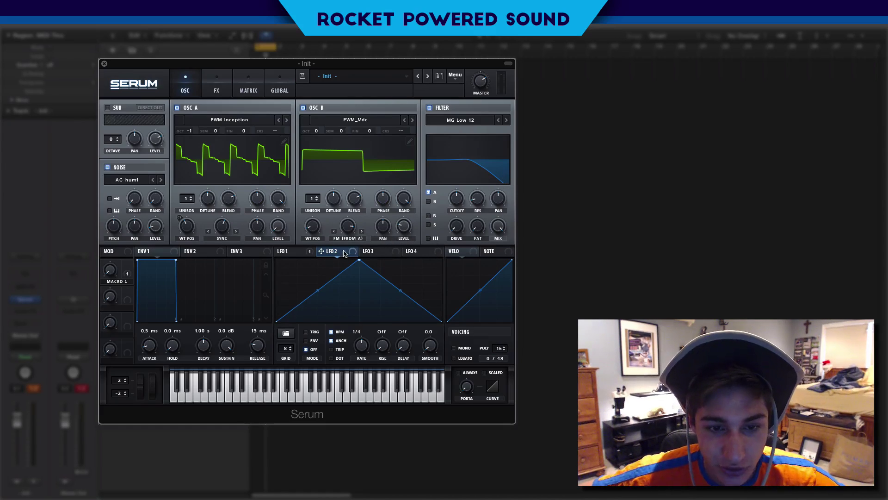
- Assign LFO 1 to oscillator B's level with a modulation amount of about 55
{"action": "left_click_drag", "start_coordinate": [278, 251], "coordinate": [398, 221]}
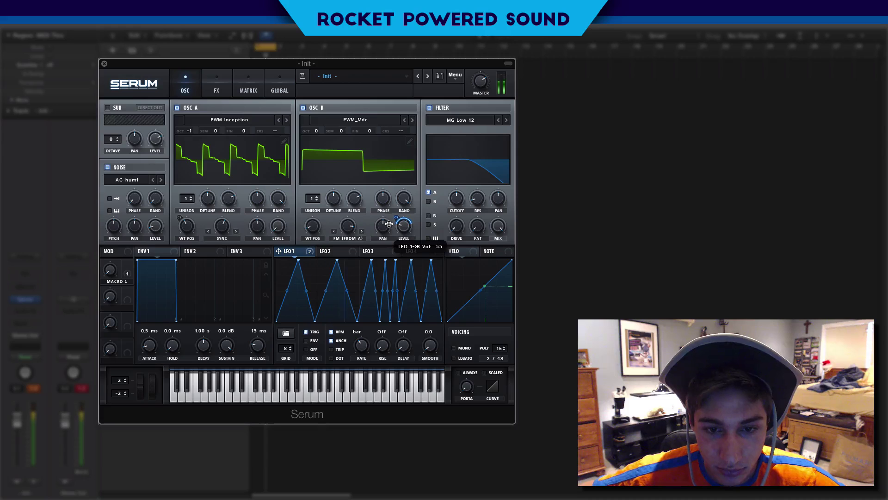
{"action": "mouse_move", "coordinate": [404, 225]}
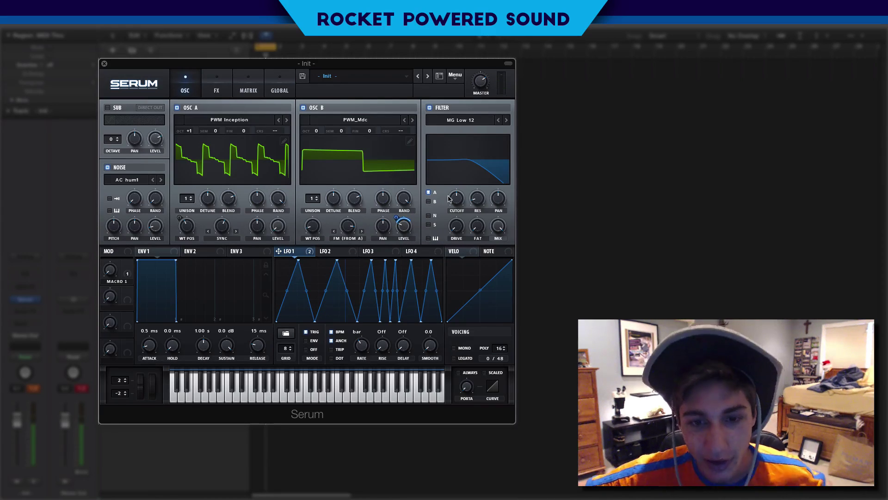
- Route oscillator B and noise into the filter alongside oscillator A, and set it to Phs 24+ with raised resonance
{"action": "mouse_move", "coordinate": [167, 221]}
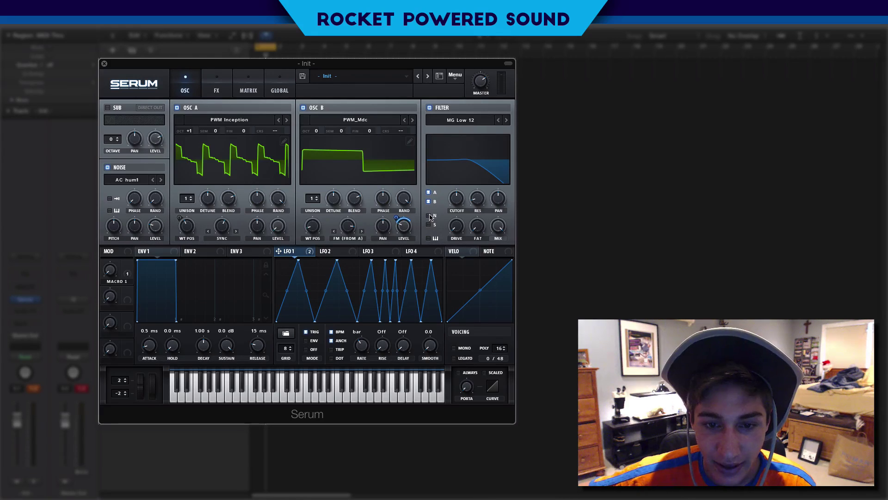
{"action": "left_click", "coordinate": [461, 121]}
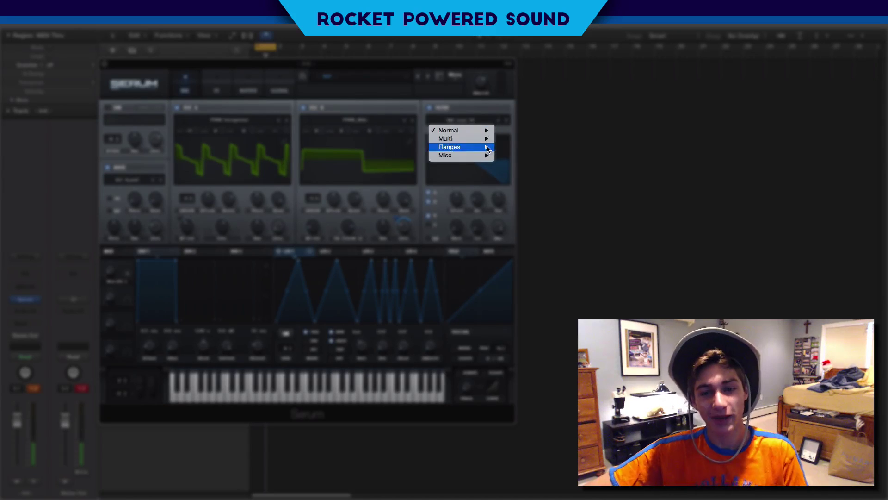
{"action": "mouse_move", "coordinate": [485, 140]}
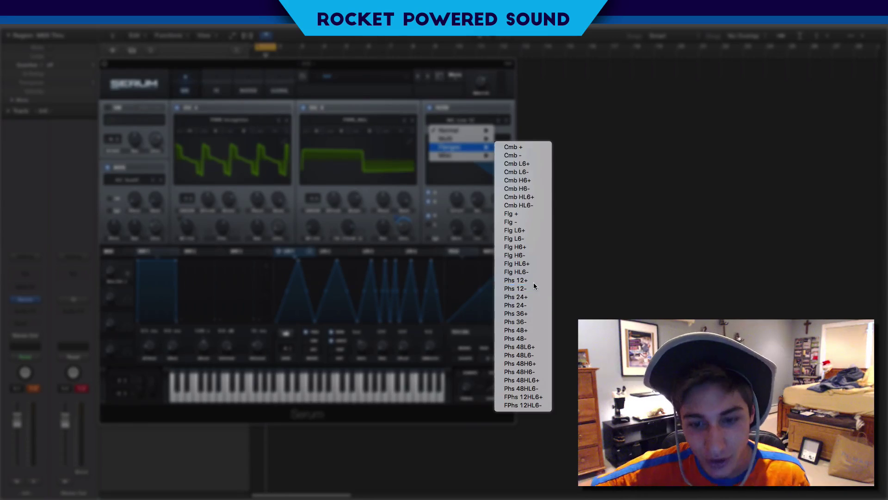
{"action": "left_click", "coordinate": [534, 284]}
{"action": "left_click", "coordinate": [507, 122]}
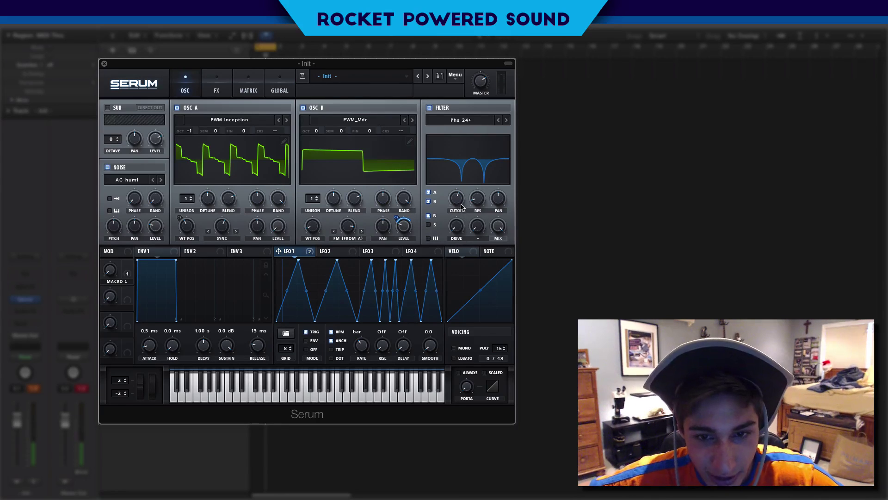
{"action": "mouse_move", "coordinate": [460, 204]}
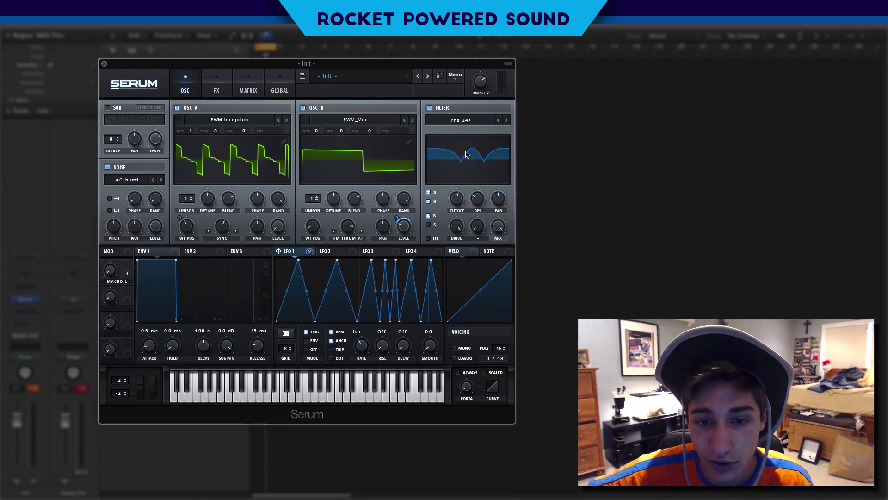
{"action": "left_click", "coordinate": [467, 124]}
{"action": "left_click", "coordinate": [466, 124]}
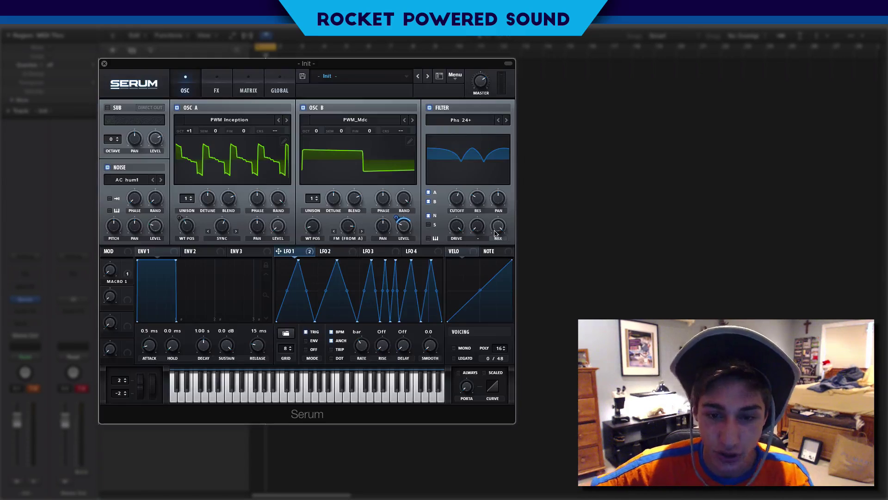
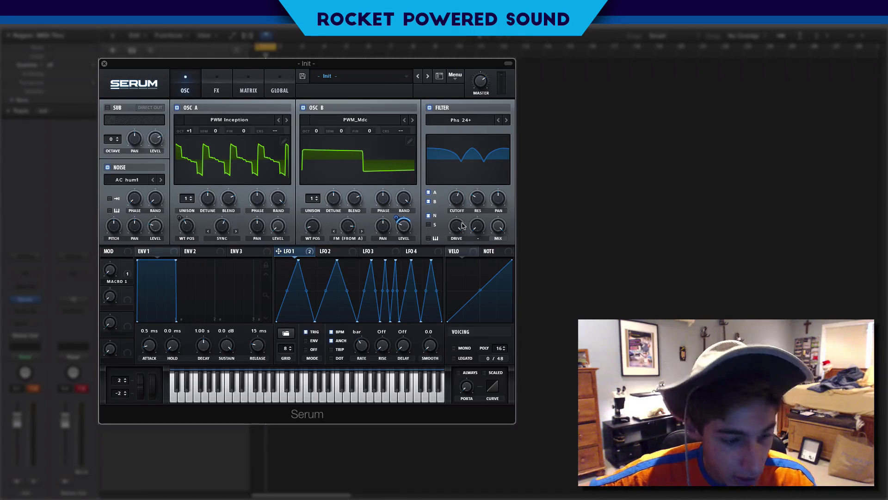
- Enable the Hyper/Dimension effect and lower the master volume to about 51%
{"action": "left_click", "coordinate": [216, 90]}
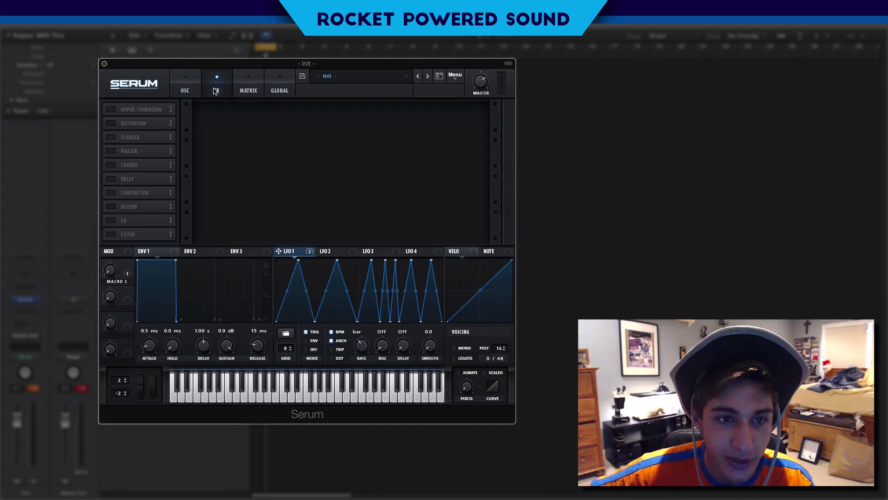
{"action": "left_click", "coordinate": [186, 92]}
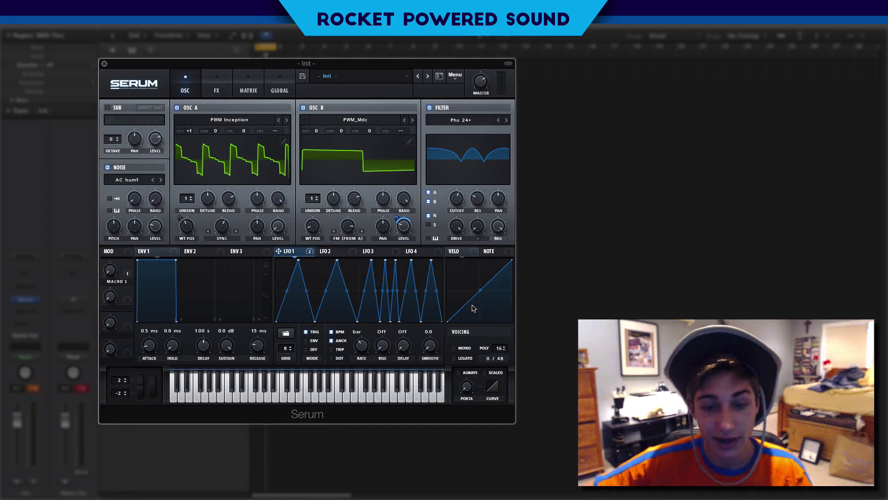
{"action": "left_click", "coordinate": [210, 90]}
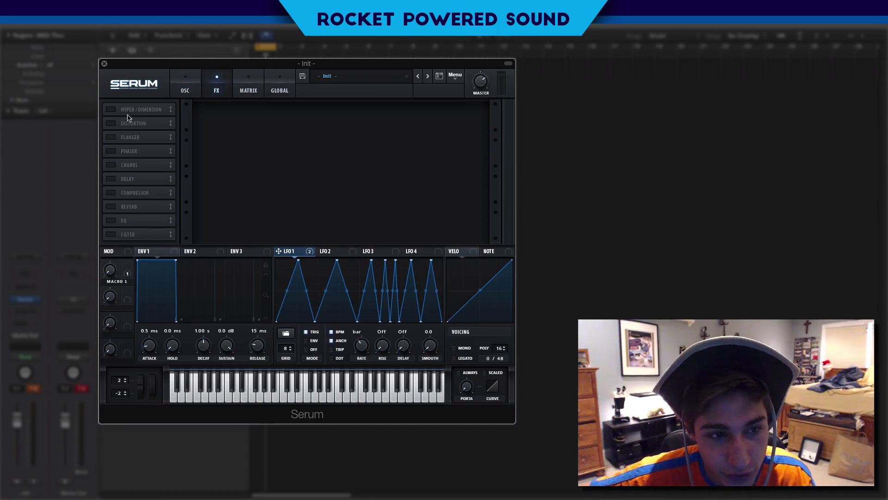
{"action": "left_click", "coordinate": [111, 111]}
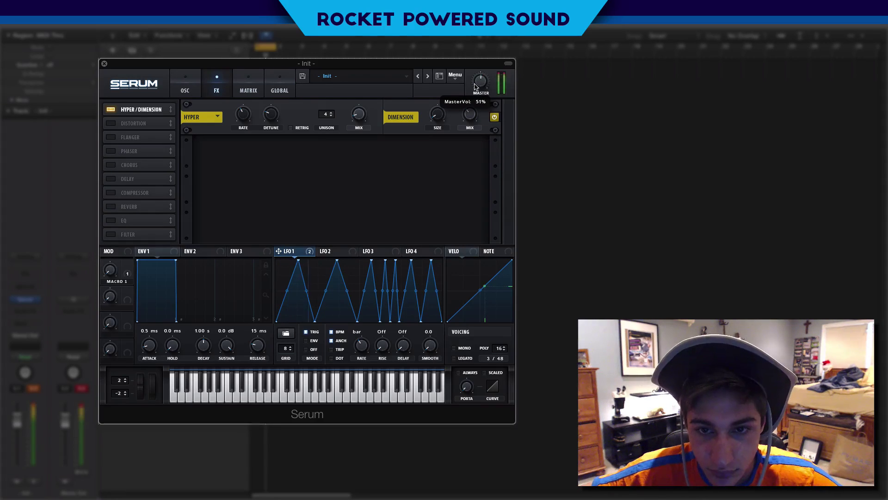
- Enable the Compressor effect in multiband mode and place it directly after Hyper/Dimension in the effects chain
{"action": "left_click", "coordinate": [111, 193]}
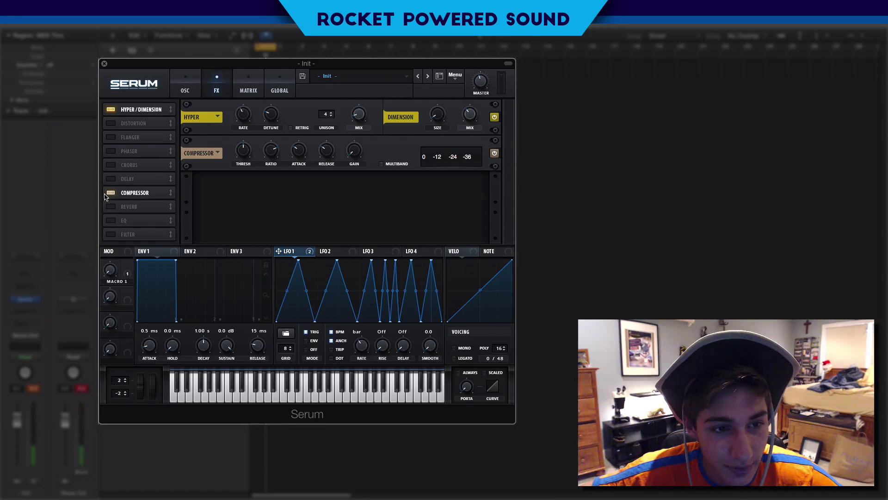
{"action": "left_click", "coordinate": [107, 194]}
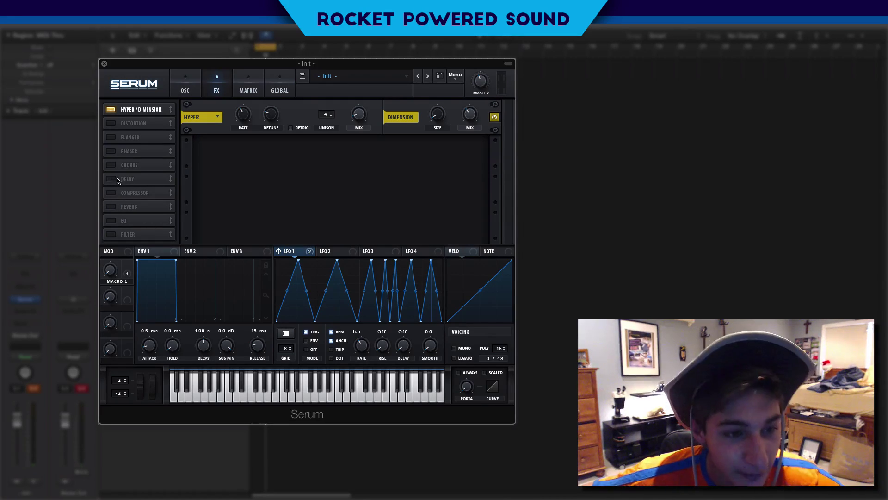
{"action": "left_click", "coordinate": [111, 192]}
{"action": "left_click", "coordinate": [381, 164]}
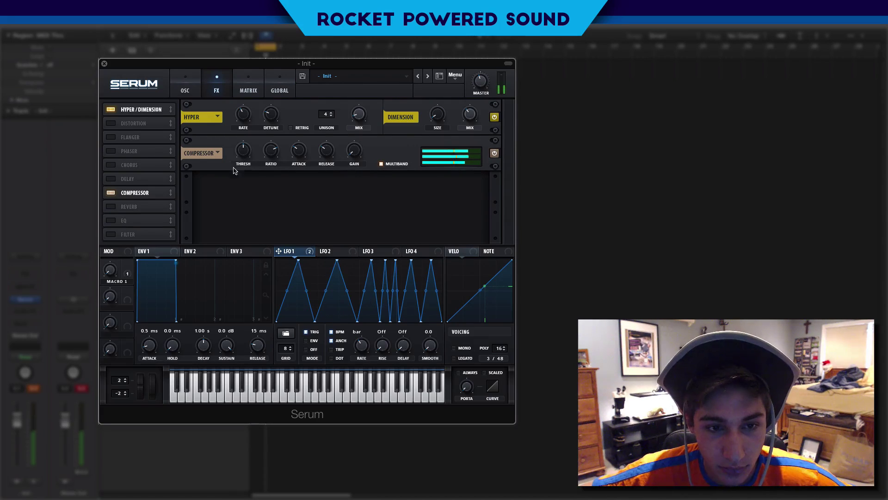
{"action": "left_click_drag", "start_coordinate": [145, 197], "coordinate": [157, 124]}
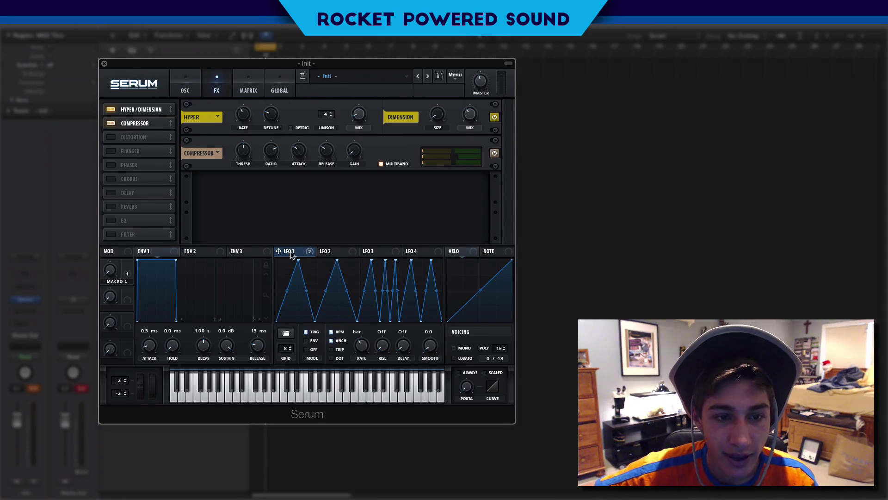
- Set the compressor threshold to about -23.4 dB and modulate it with LFO 1 at an amount of about -11
{"action": "left_click_drag", "start_coordinate": [284, 254], "coordinate": [257, 148]}
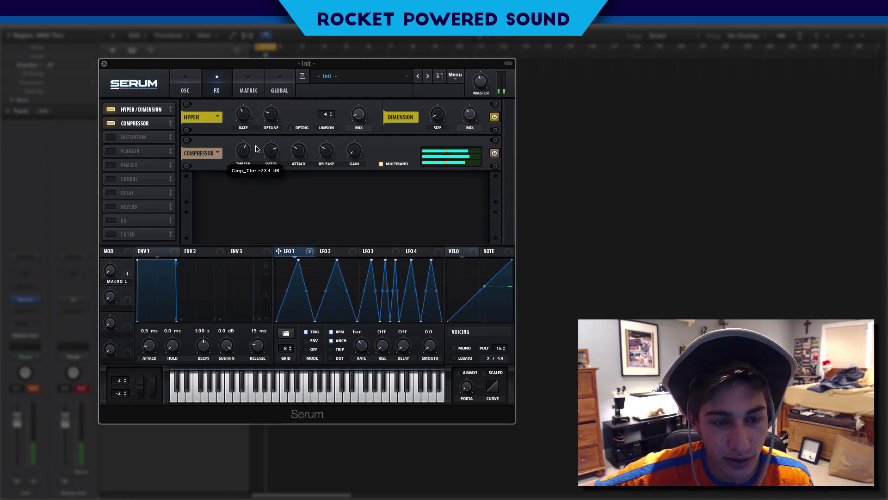
{"action": "left_click_drag", "start_coordinate": [278, 251], "coordinate": [220, 156]}
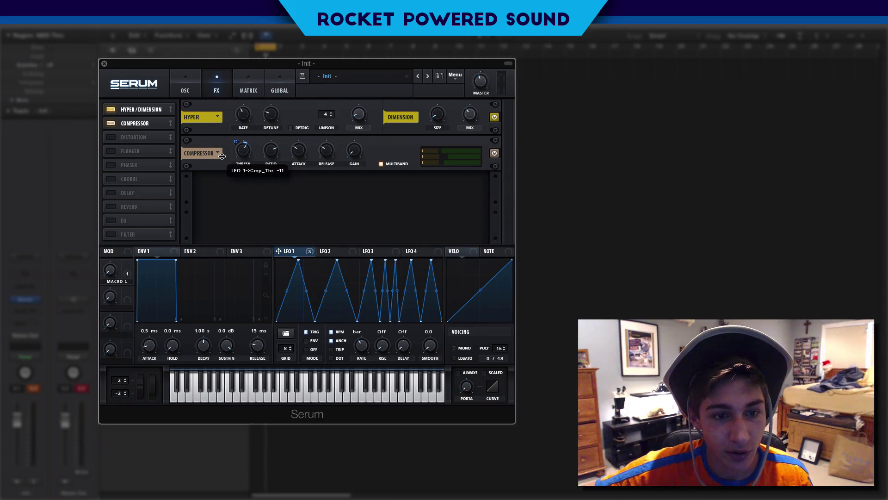
{"action": "mouse_move", "coordinate": [222, 156]}
{"action": "left_mouse_down"}
{"action": "mouse_move", "coordinate": [246, 152]}
{"action": "mouse_move", "coordinate": [239, 157]}
{"action": "mouse_move", "coordinate": [245, 148]}
{"action": "mouse_move", "coordinate": [232, 142]}
{"action": "left_mouse_up"}
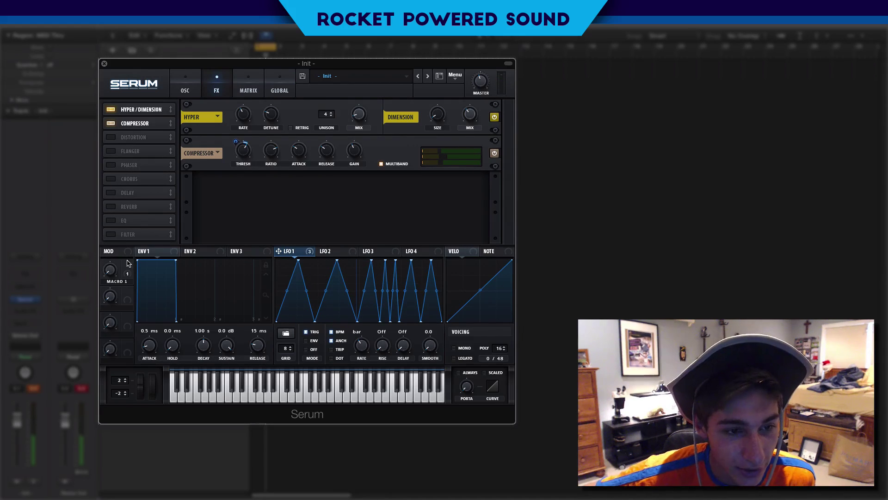
- Enable the EQ directly after the compressor and switch its low band to a high-pass shape
{"action": "left_click", "coordinate": [111, 221]}
{"action": "left_click_drag", "start_coordinate": [134, 221], "coordinate": [154, 138]}
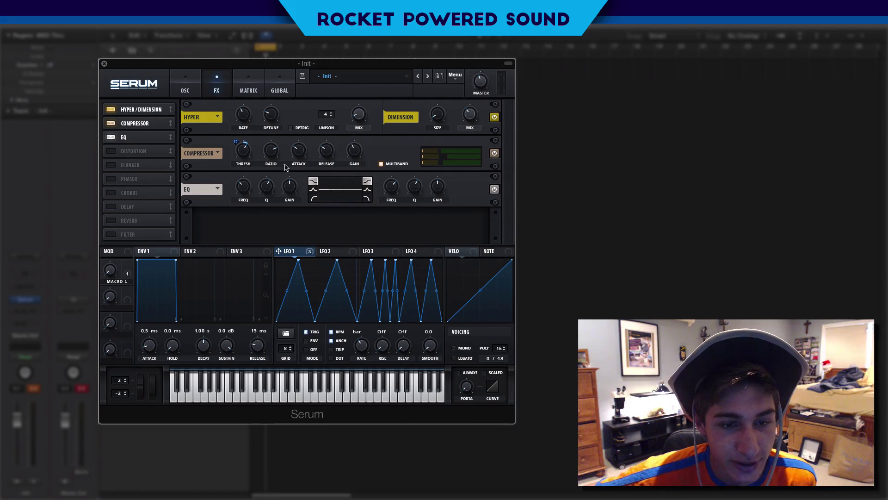
{"action": "left_click", "coordinate": [315, 198]}
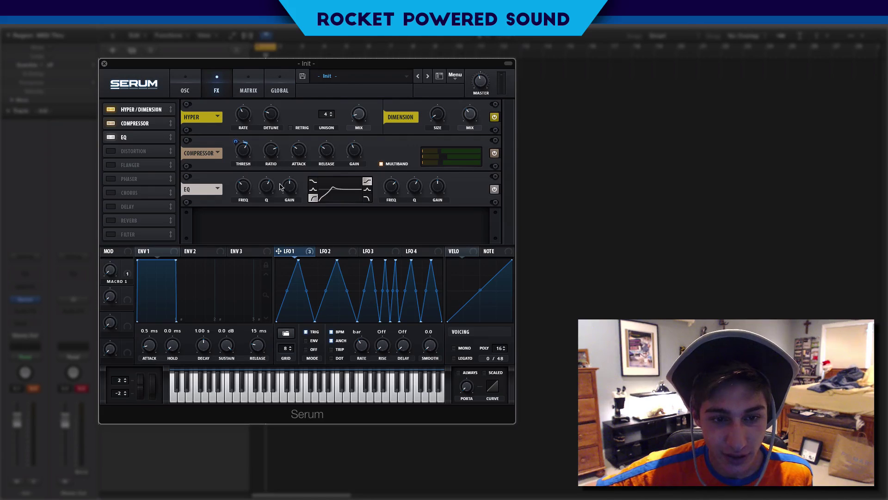
{"action": "mouse_move", "coordinate": [254, 188]}
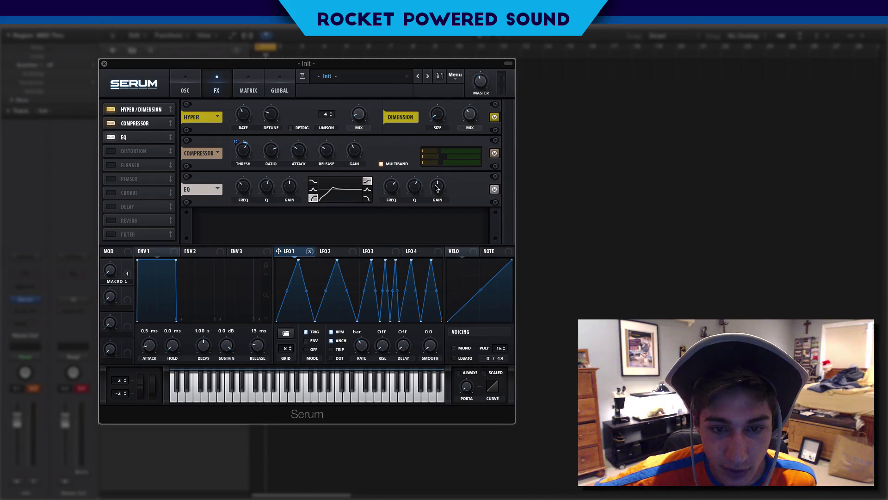
- Lower the EQ's high-band gain with its frequency raised, and compare the sound with the EQ bypassed and enabled
{"action": "mouse_move", "coordinate": [438, 187]}
{"action": "left_mouse_down"}
{"action": "mouse_move", "coordinate": [425, 200]}
{"action": "mouse_move", "coordinate": [393, 185]}
{"action": "mouse_move", "coordinate": [403, 170]}
{"action": "mouse_move", "coordinate": [436, 187]}
{"action": "left_mouse_up"}
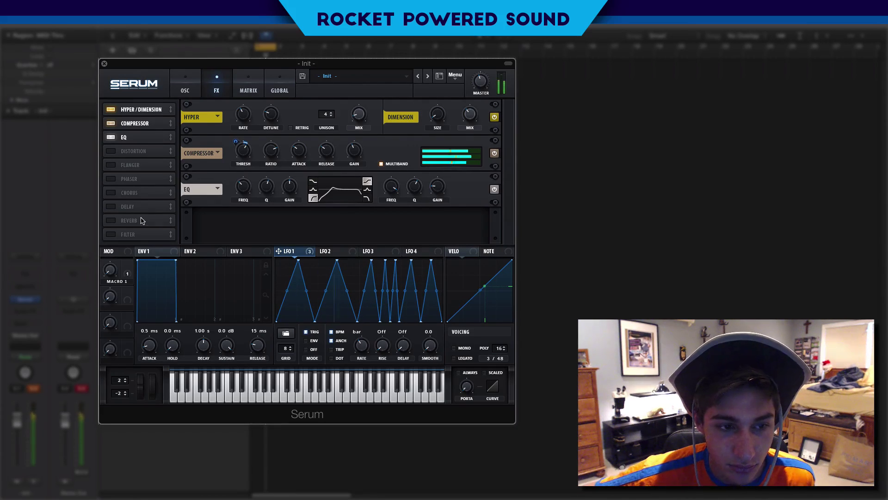
{"action": "left_click", "coordinate": [111, 137]}
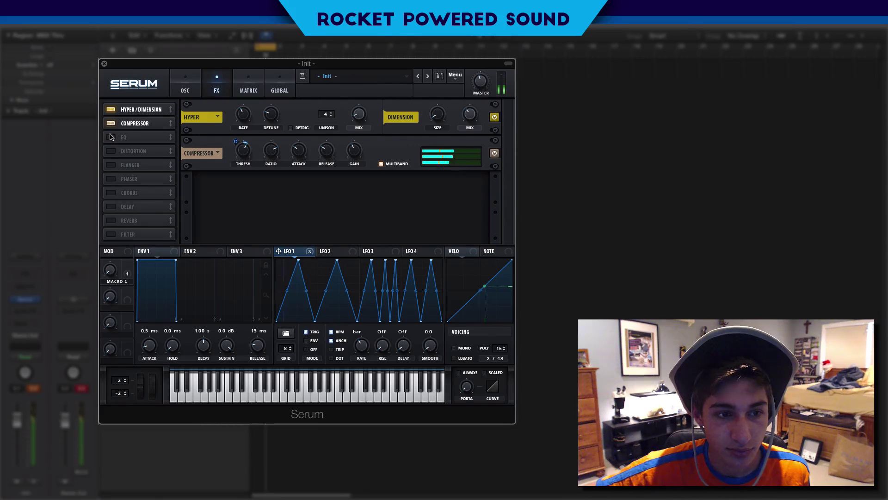
{"action": "left_click", "coordinate": [111, 137]}
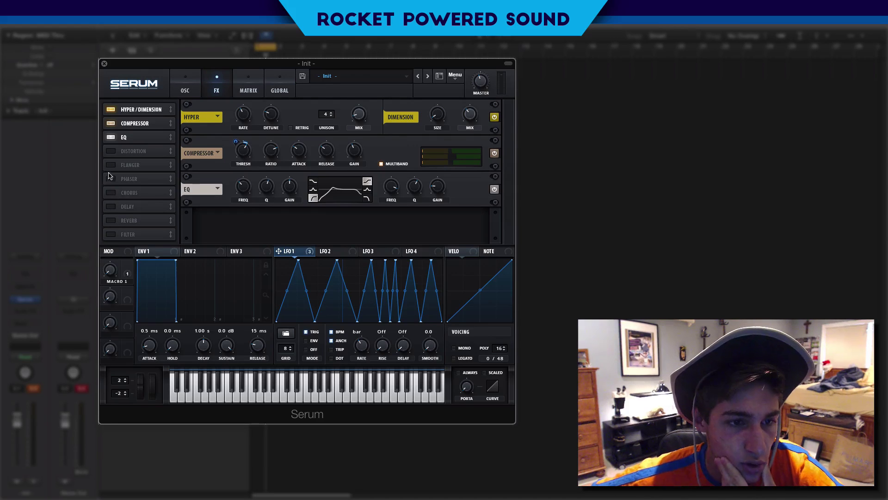
- Enable the Tube distortion after the EQ with increased drive, and raise the master volume
{"action": "left_click", "coordinate": [111, 151]}
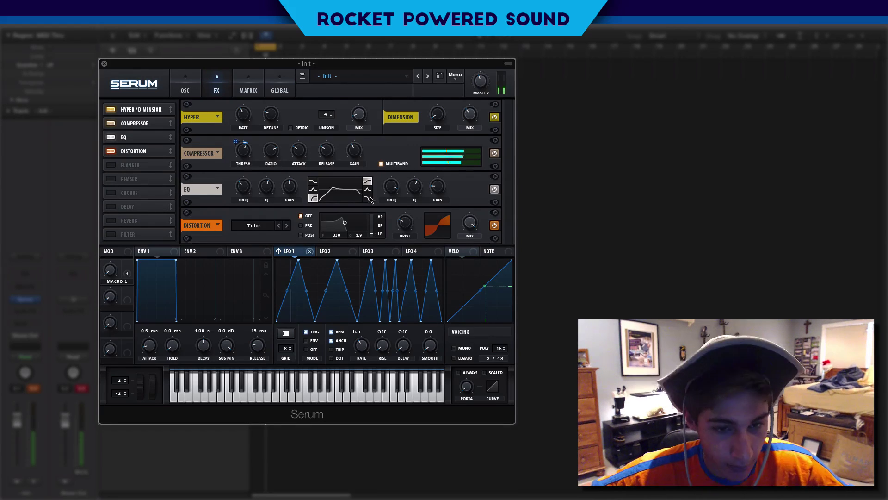
{"action": "left_click_drag", "start_coordinate": [410, 225], "coordinate": [418, 169]}
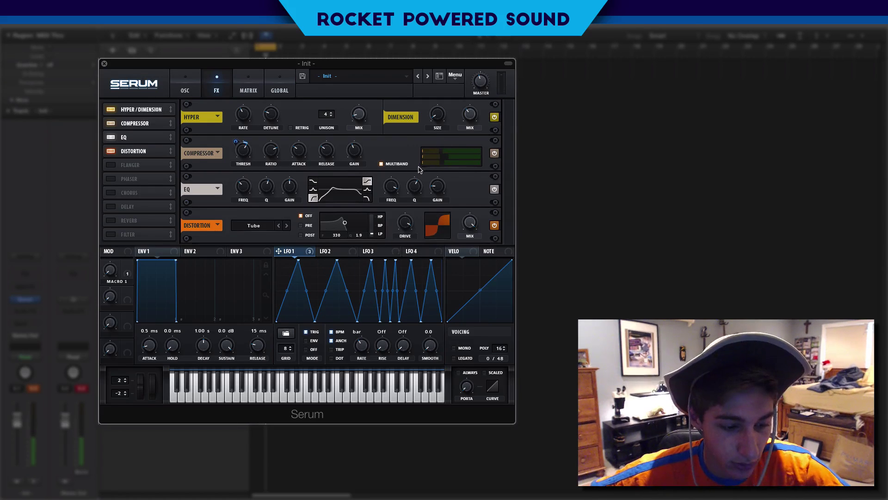
{"action": "mouse_move", "coordinate": [398, 218]}
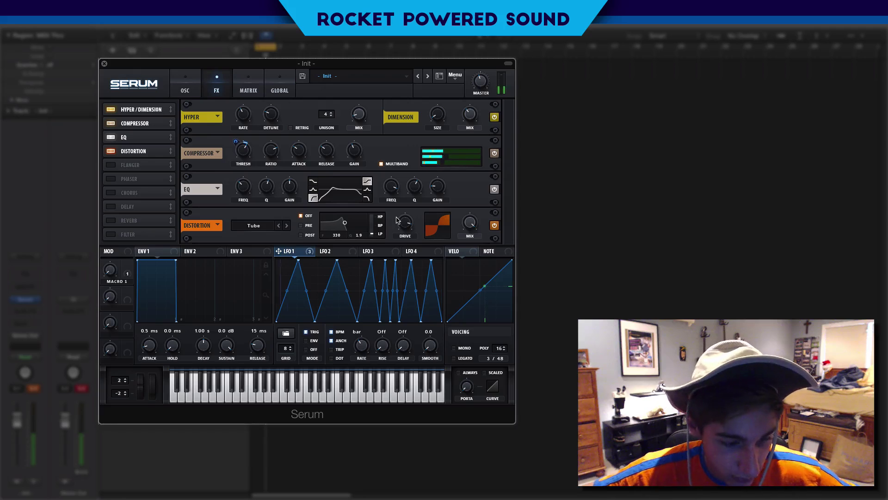
{"action": "left_click_drag", "start_coordinate": [437, 186], "coordinate": [437, 176]}
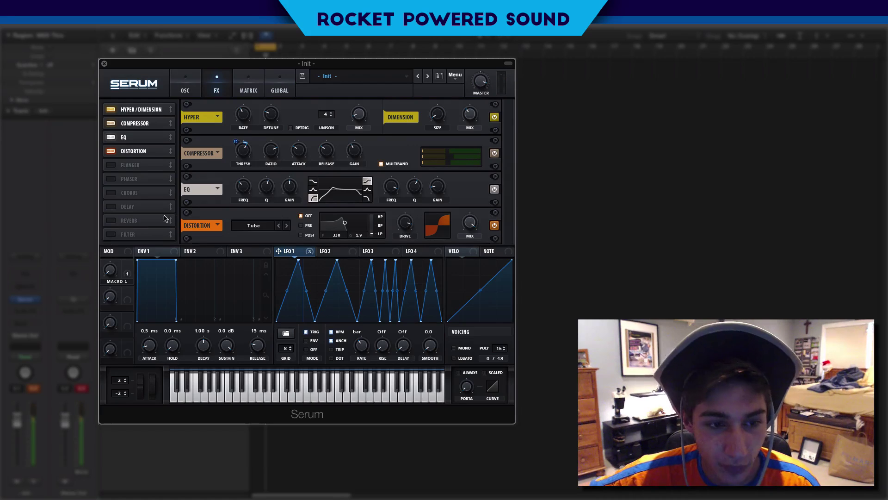
- Add the Filter effect with the High 24 type and modulate its cutoff with LFO 1
{"action": "left_click", "coordinate": [111, 234]}
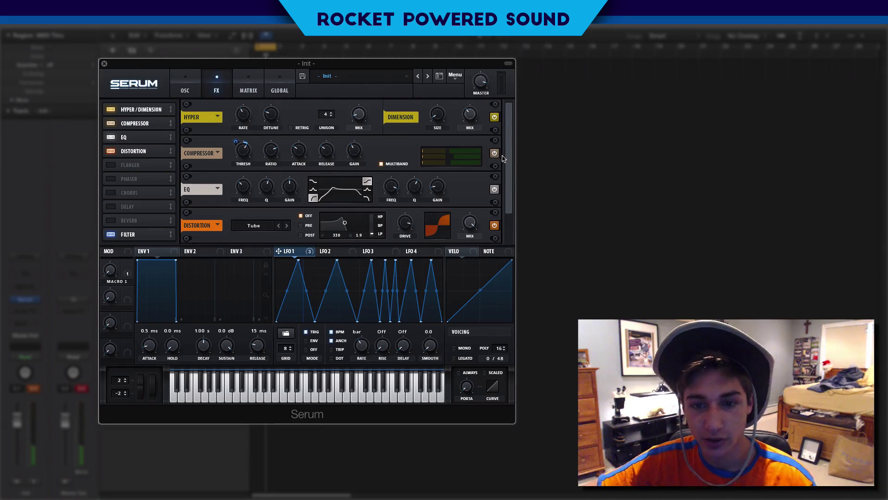
{"action": "scroll", "coordinate": [507, 175], "scroll_direction": "down", "scroll_amount": 1}
{"action": "scroll", "coordinate": [507, 175], "scroll_direction": "down", "scroll_amount": 4}
{"action": "left_click", "coordinate": [260, 226]}
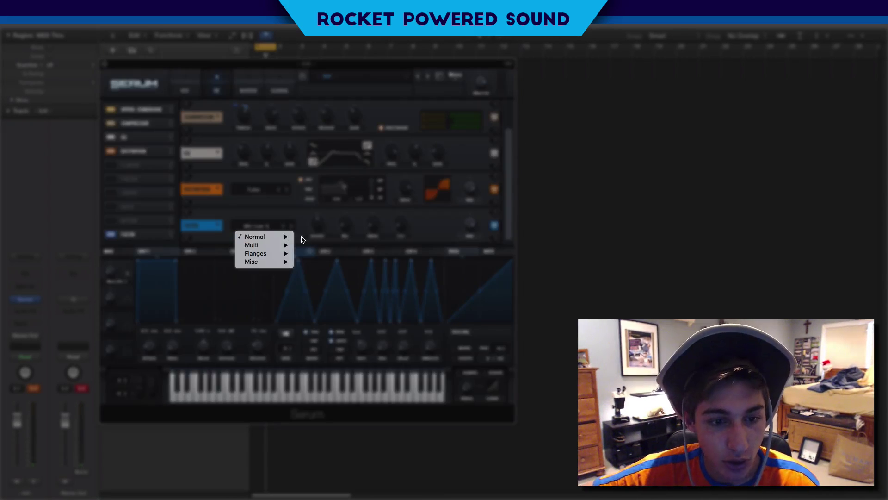
{"action": "mouse_move", "coordinate": [292, 240]}
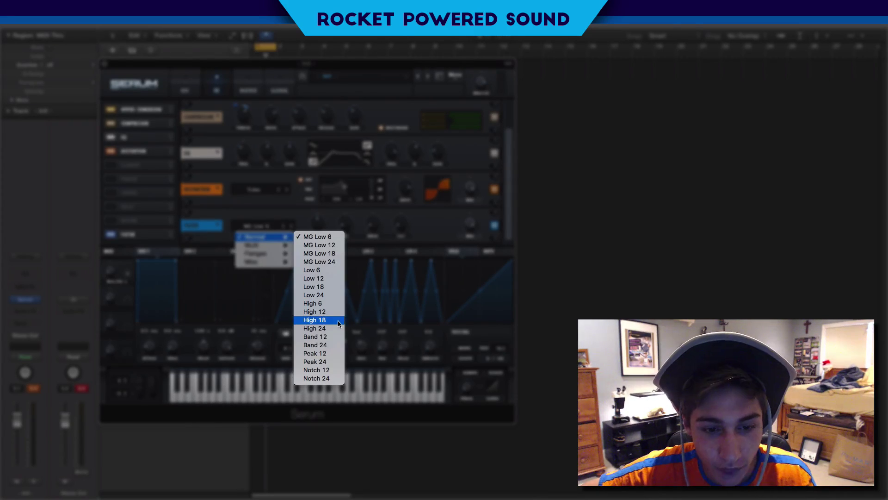
{"action": "left_click", "coordinate": [315, 328]}
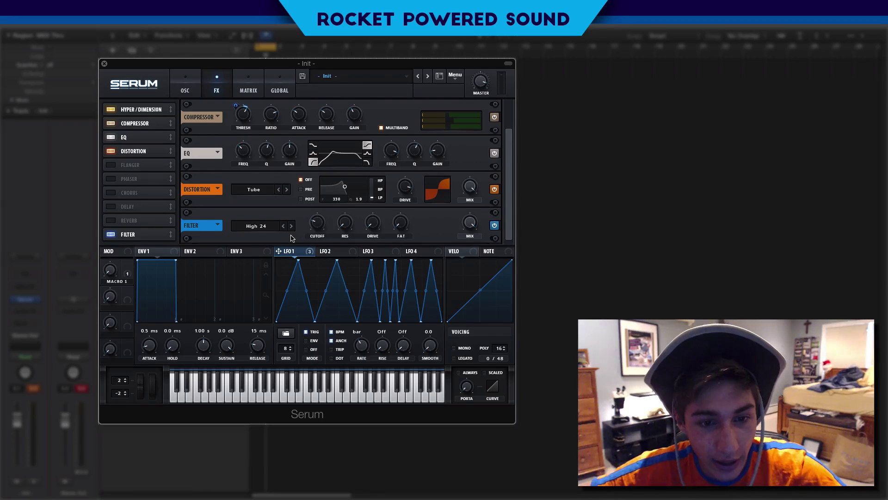
{"action": "left_click_drag", "start_coordinate": [289, 251], "coordinate": [314, 220]}
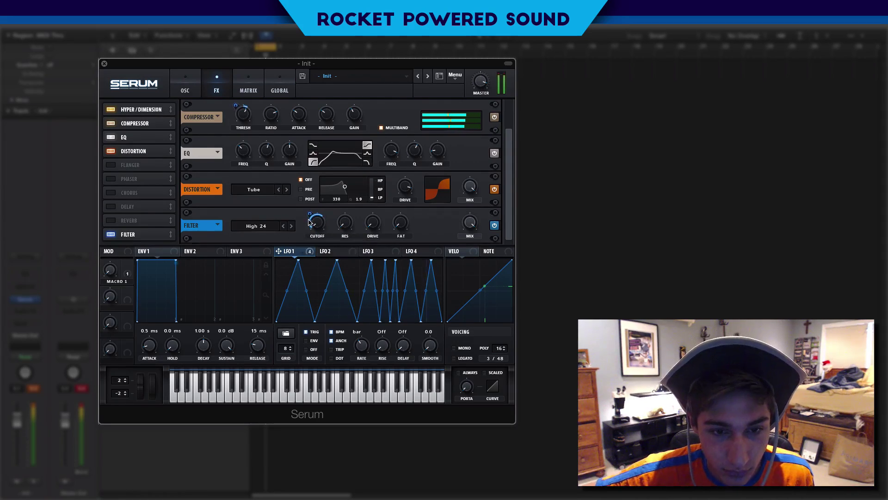
- Remove LFO 1 from the Filter effect's cutoff and modulate the cutoff with LFO 2 instead
{"action": "right_click", "coordinate": [312, 215]}
{"action": "left_click", "coordinate": [331, 250]}
{"action": "left_click", "coordinate": [332, 251]}
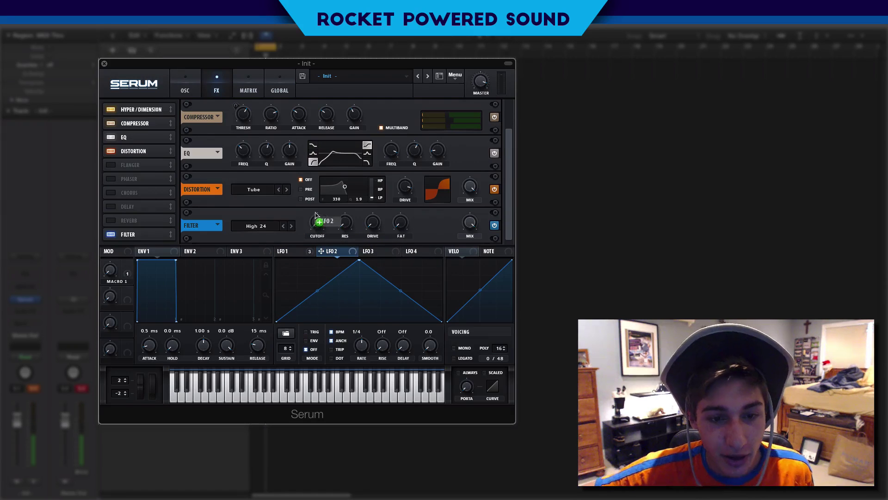
- Shape LFO 2 into two triangular peaks with a low point at the middle of the cycle
{"action": "left_click_drag", "start_coordinate": [359, 260], "coordinate": [297, 261]}
{"action": "double_click", "coordinate": [358, 321]}
{"action": "double_click", "coordinate": [405, 261]}
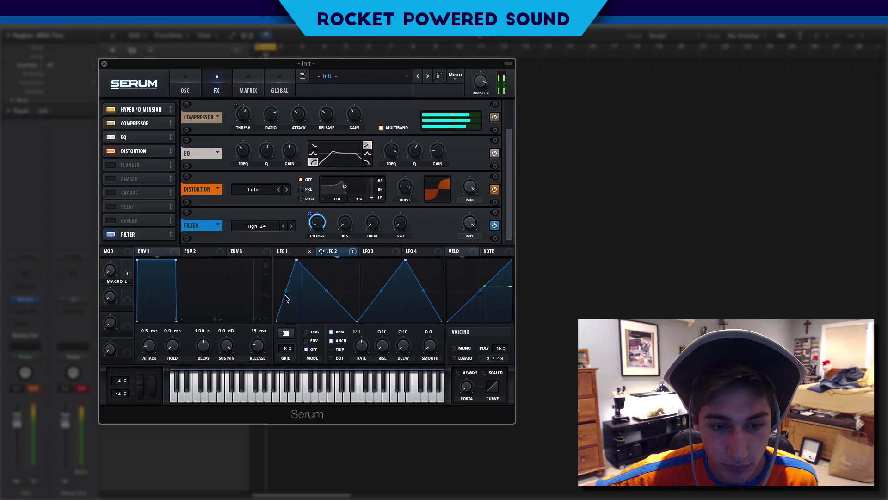
- Set LFO 2 to TRIG mode with a bar rate to match LFO 1
{"action": "left_click", "coordinate": [306, 332]}
{"action": "left_click", "coordinate": [287, 251]}
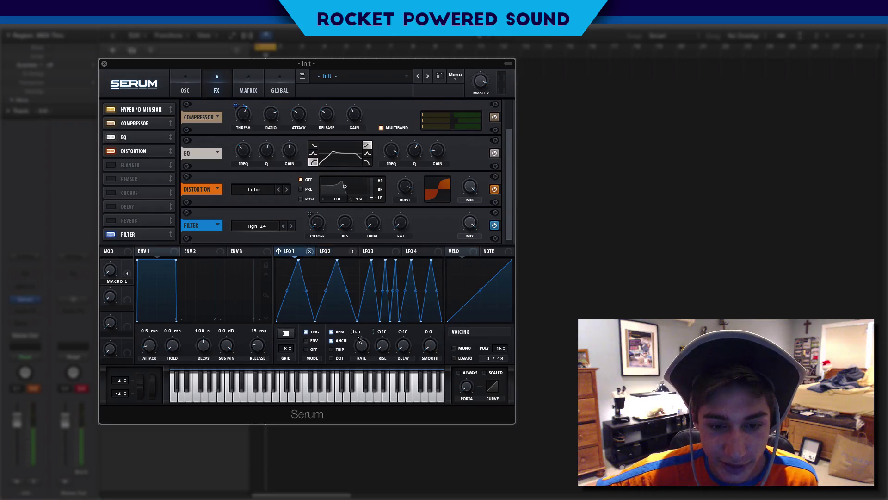
{"action": "left_click", "coordinate": [343, 253]}
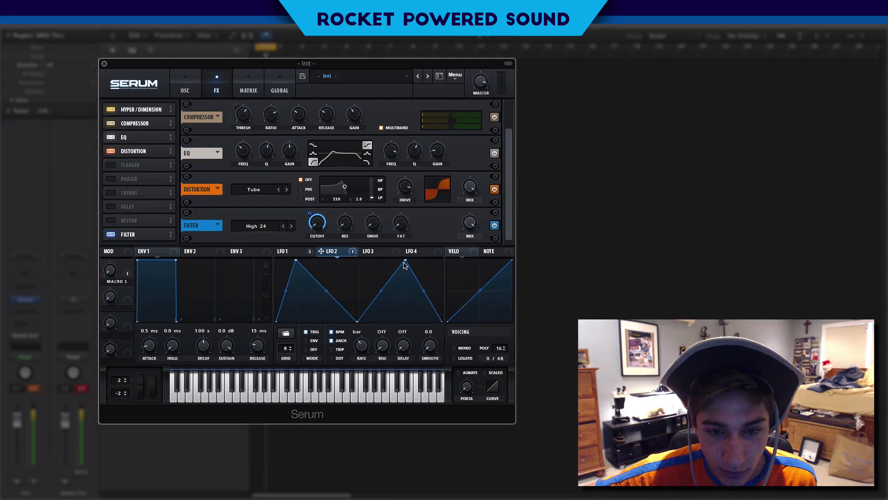
- Move LFO 2's second peak to the end of the cycle, bow its middle slopes strongly outward, and adjust the master volume
{"action": "left_click_drag", "start_coordinate": [405, 262], "coordinate": [442, 261]}
{"action": "left_click_drag", "start_coordinate": [397, 295], "coordinate": [395, 273]}
{"action": "left_click_drag", "start_coordinate": [327, 290], "coordinate": [309, 225]}
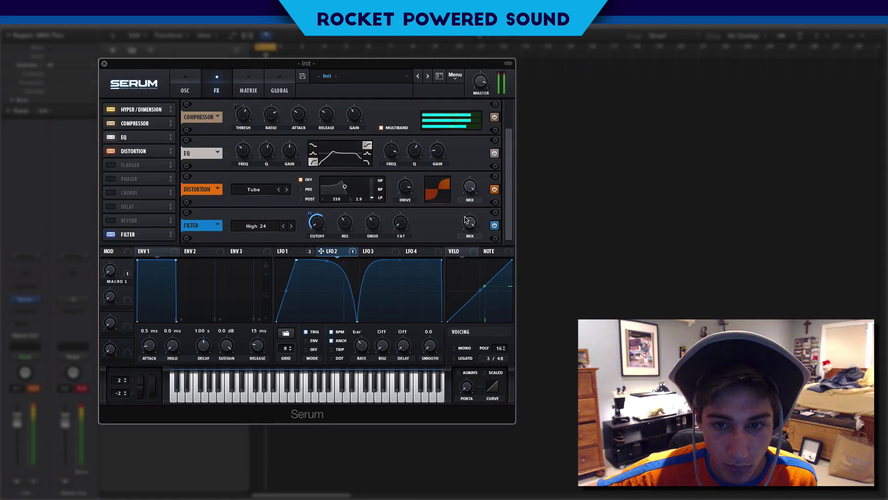
{"action": "mouse_move", "coordinate": [485, 81]}
{"action": "left_mouse_down"}
{"action": "mouse_move", "coordinate": [485, 107]}
{"action": "mouse_move", "coordinate": [485, 81]}
{"action": "left_mouse_up"}
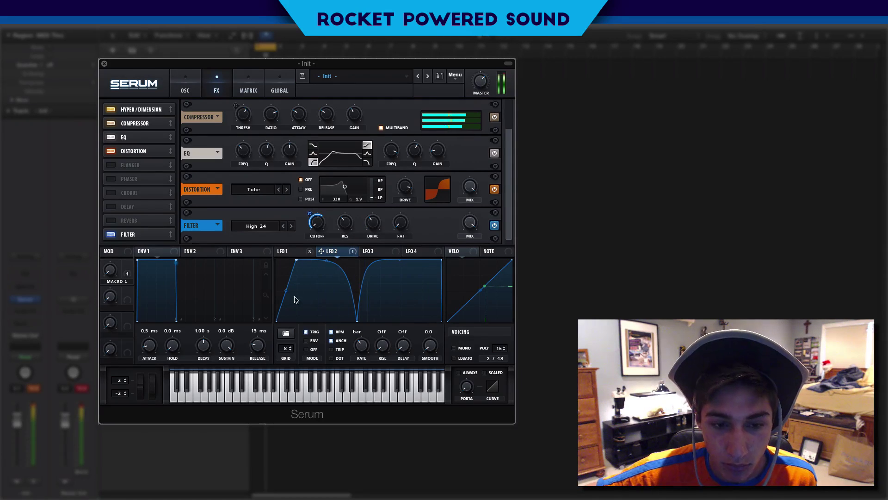
- Soften the bend of LFO 2's falling slope and bow its opening rise outward
{"action": "mouse_move", "coordinate": [327, 262]}
{"action": "left_mouse_down"}
{"action": "mouse_move", "coordinate": [324, 277]}
{"action": "mouse_move", "coordinate": [322, 271]}
{"action": "left_mouse_up"}
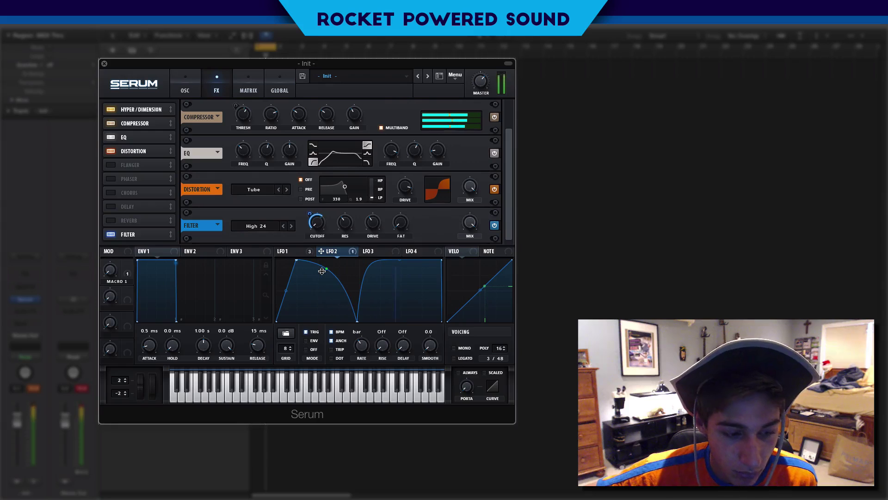
{"action": "left_click", "coordinate": [193, 74]}
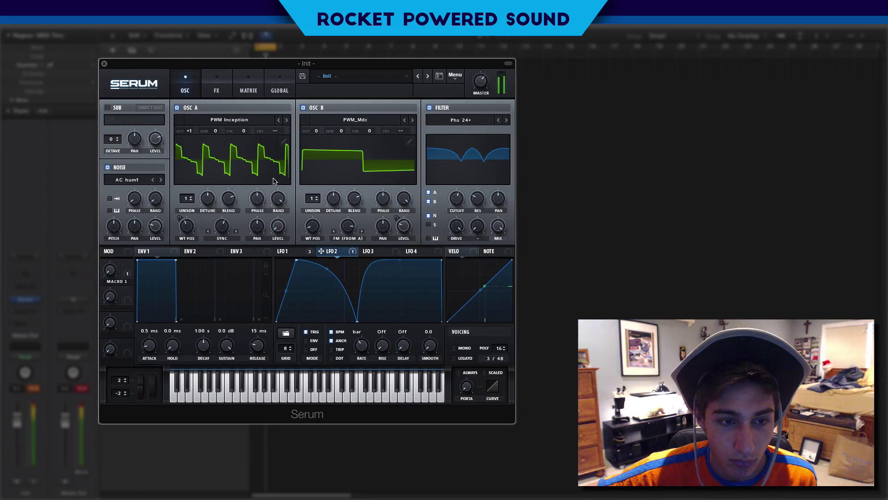
{"action": "left_click_drag", "start_coordinate": [286, 292], "coordinate": [287, 283]}
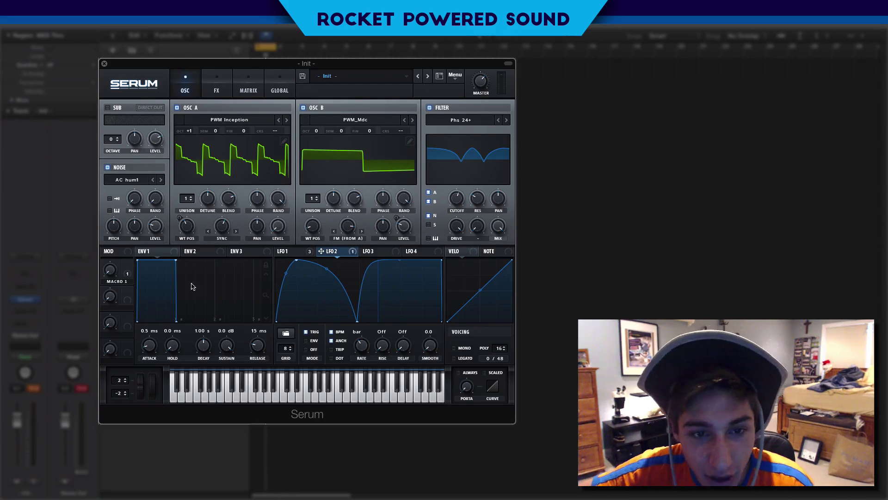
{"action": "left_click", "coordinate": [351, 126]}
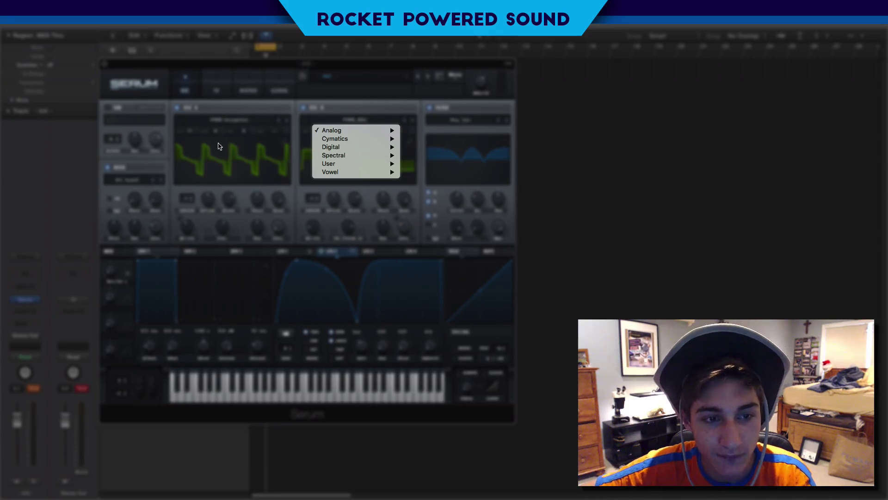
{"action": "left_click", "coordinate": [234, 153]}
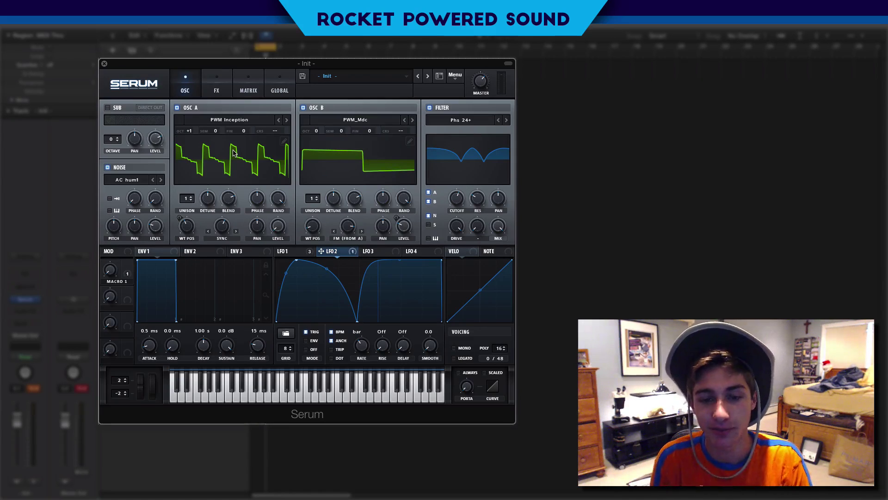